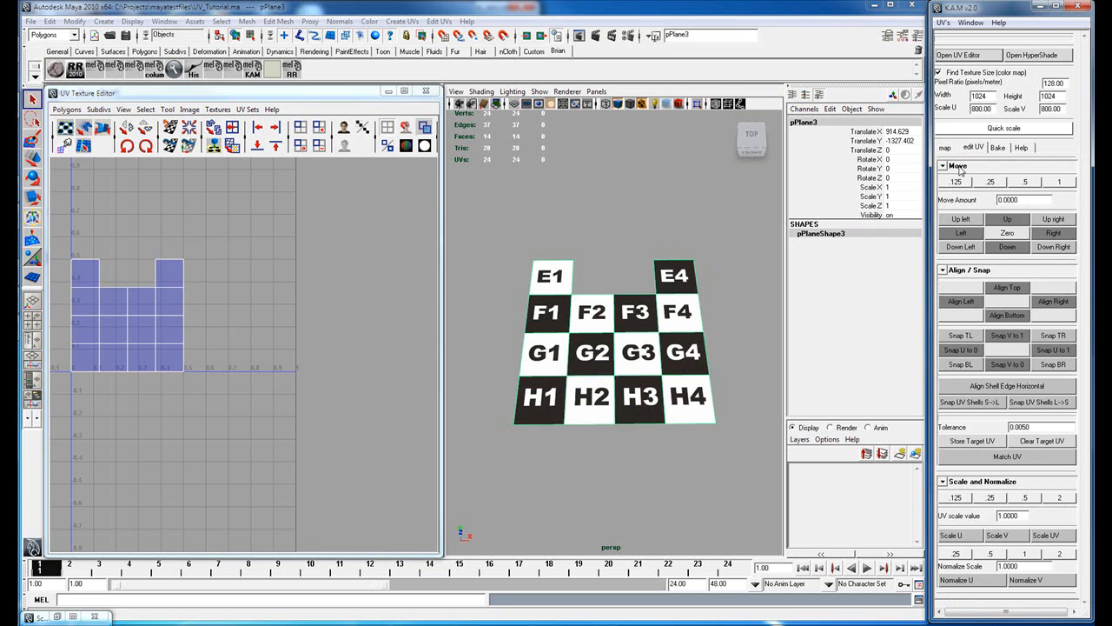
pyautogui.click(966, 269)
pyautogui.click(966, 270)
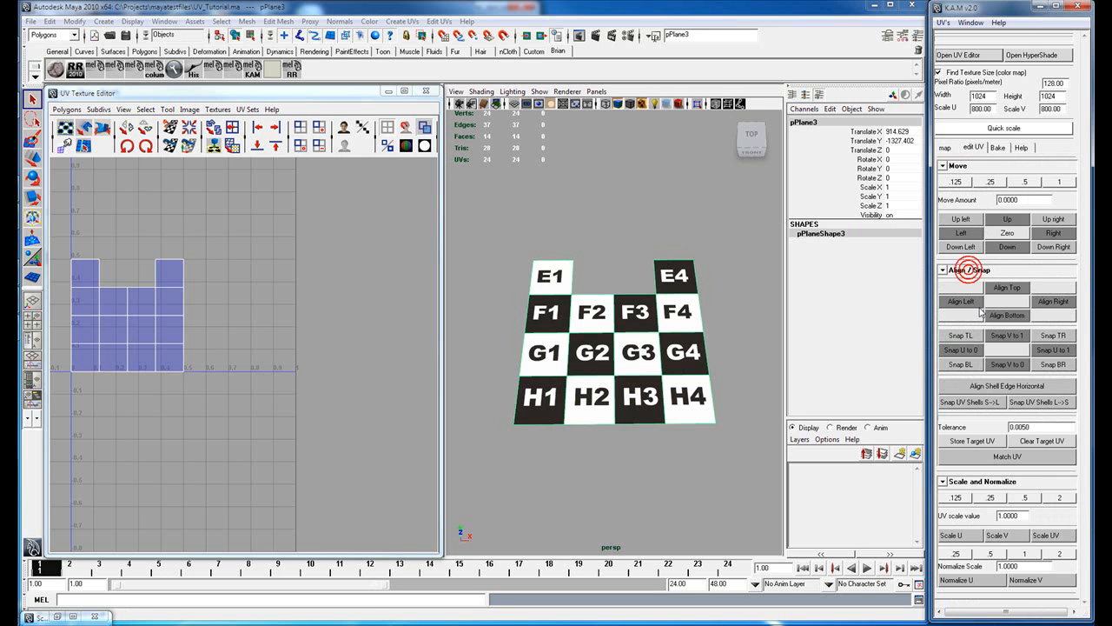
pyautogui.click(967, 481)
pyautogui.click(966, 481)
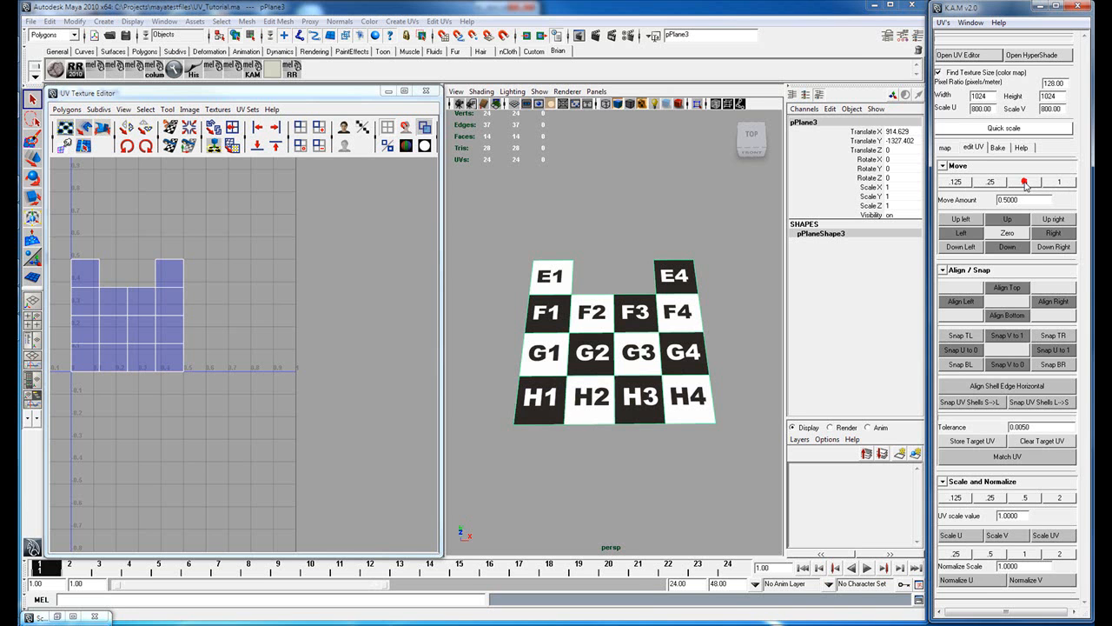
# Step: Move the plane's UV shell right and back left by 0.5, and repeat in two 0.25 increments each way
pyautogui.click(1054, 233)
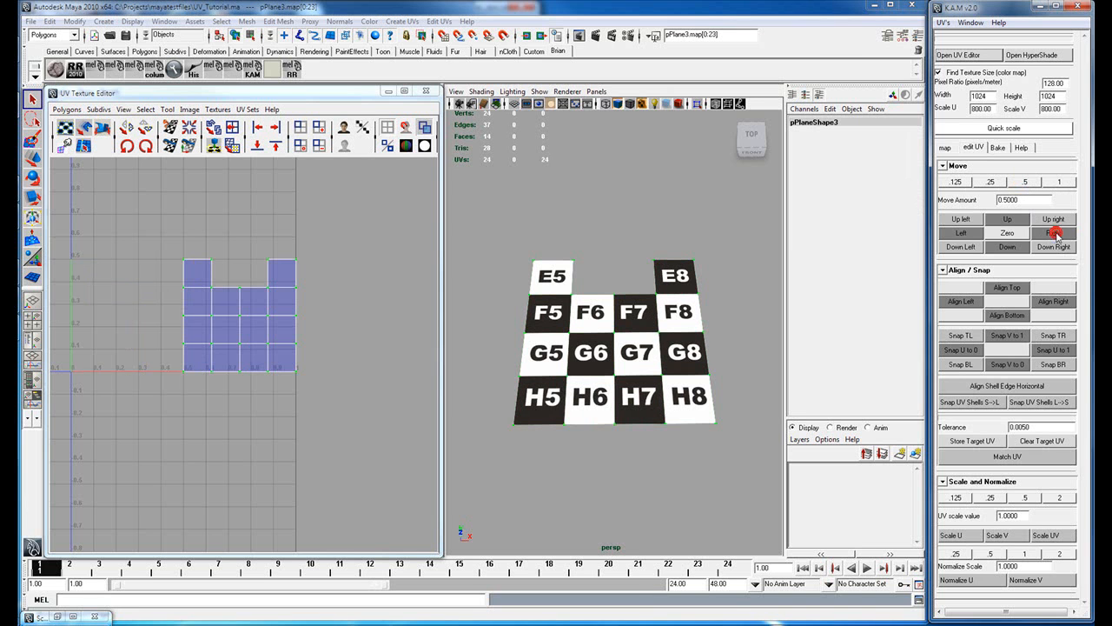
pyautogui.click(963, 233)
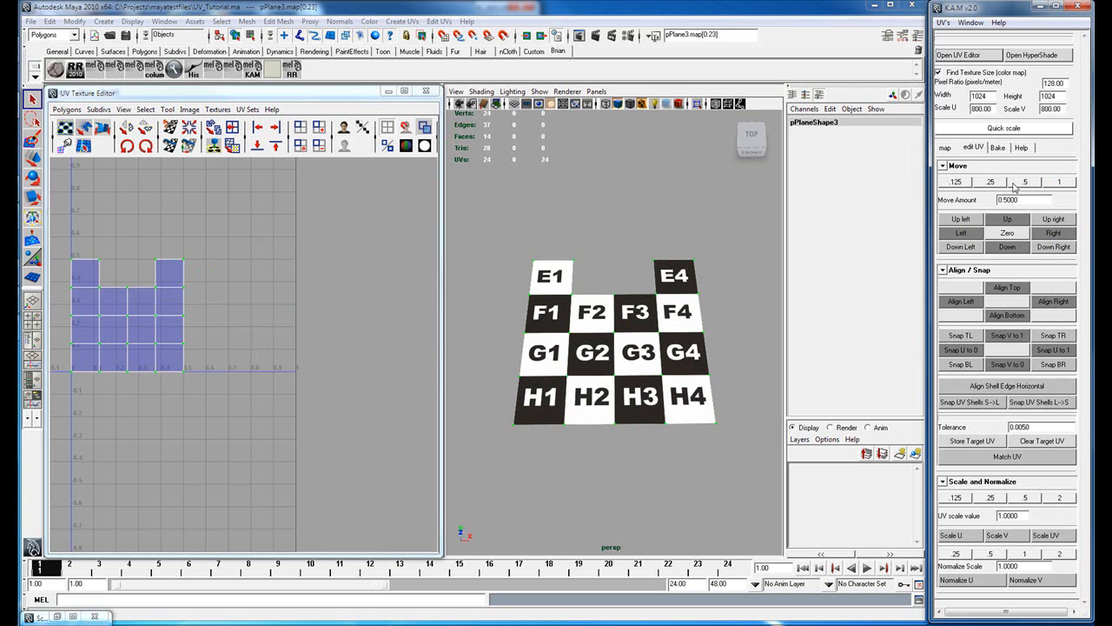
pyautogui.click(1053, 233)
pyautogui.click(1054, 233)
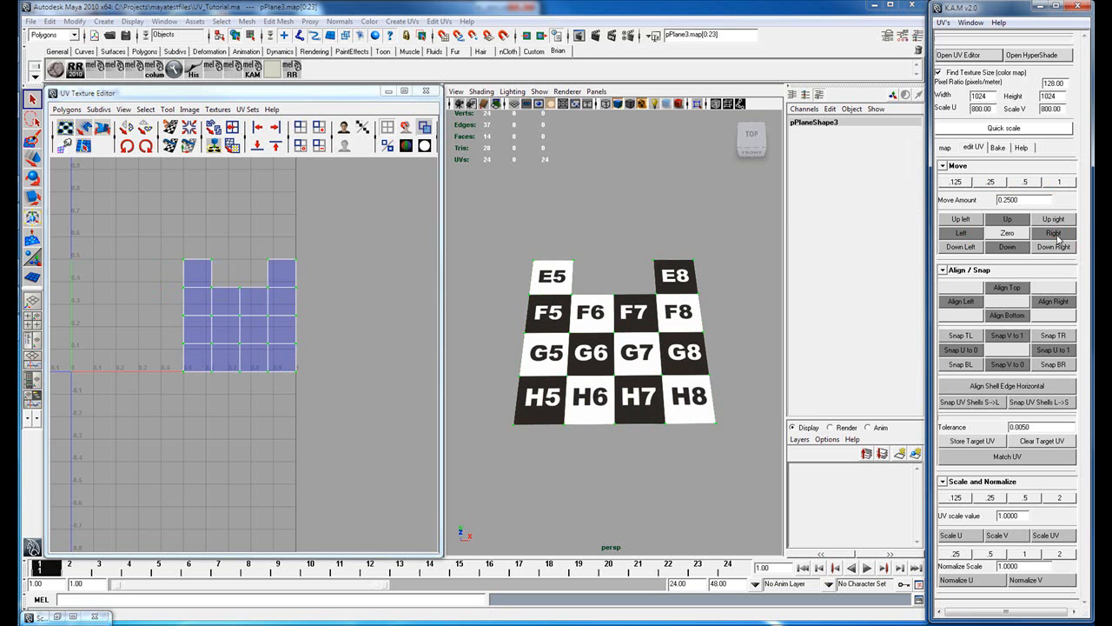
pyautogui.click(973, 234)
pyautogui.click(970, 235)
# Step: Move the UV shell up by two 0.25 increments and return it down by the same amount
pyautogui.click(1008, 221)
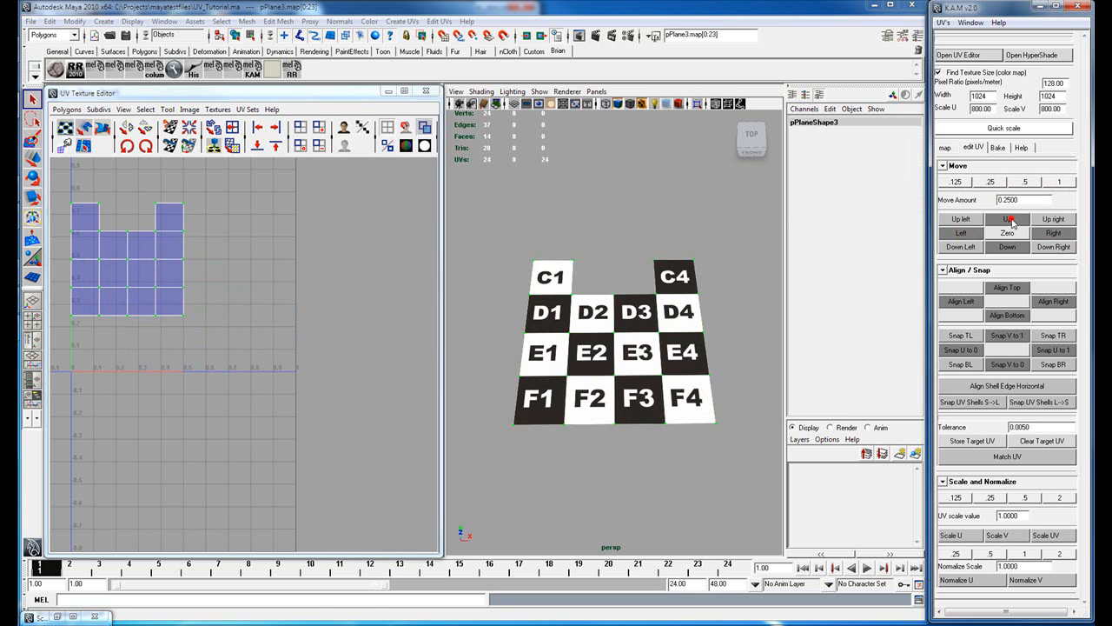
pyautogui.click(1011, 221)
pyautogui.click(1012, 249)
pyautogui.click(1011, 249)
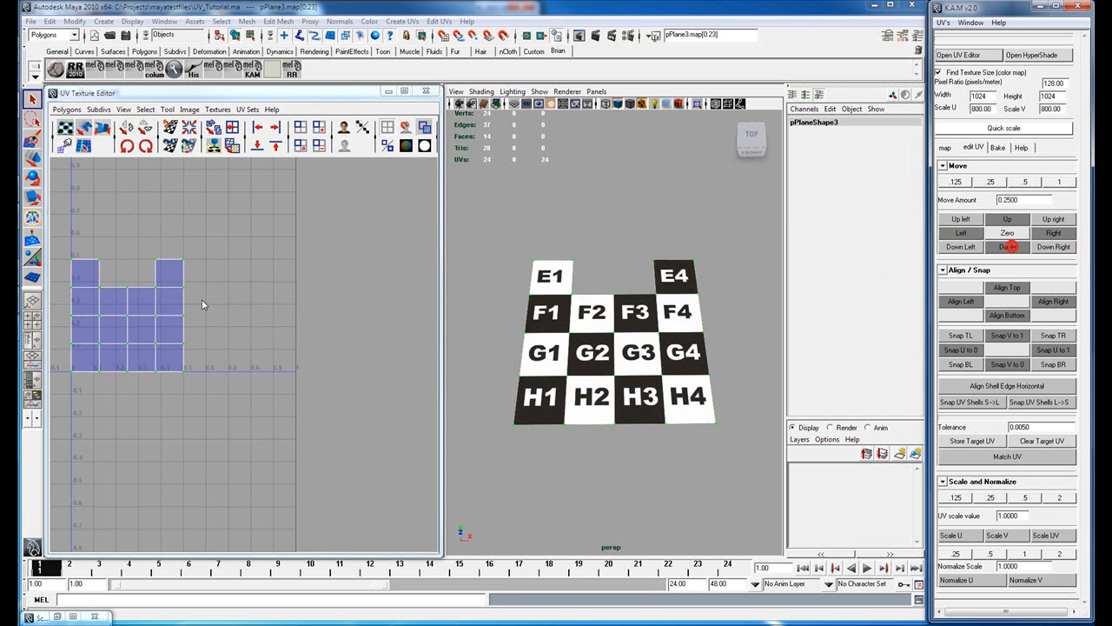
# Step: Move the UV shell diagonally up-right in 0.25 increments and return it down-left to the UV origin
pyautogui.keyDown('alt'); pyautogui.moveTo(248, 255); pyautogui.dragTo(299, 332, button='middle'); pyautogui.keyUp('alt')
pyautogui.click(1053, 219)
pyautogui.click(1054, 219)
pyautogui.click(962, 248)
pyautogui.click(962, 248)
pyautogui.click(962, 248)
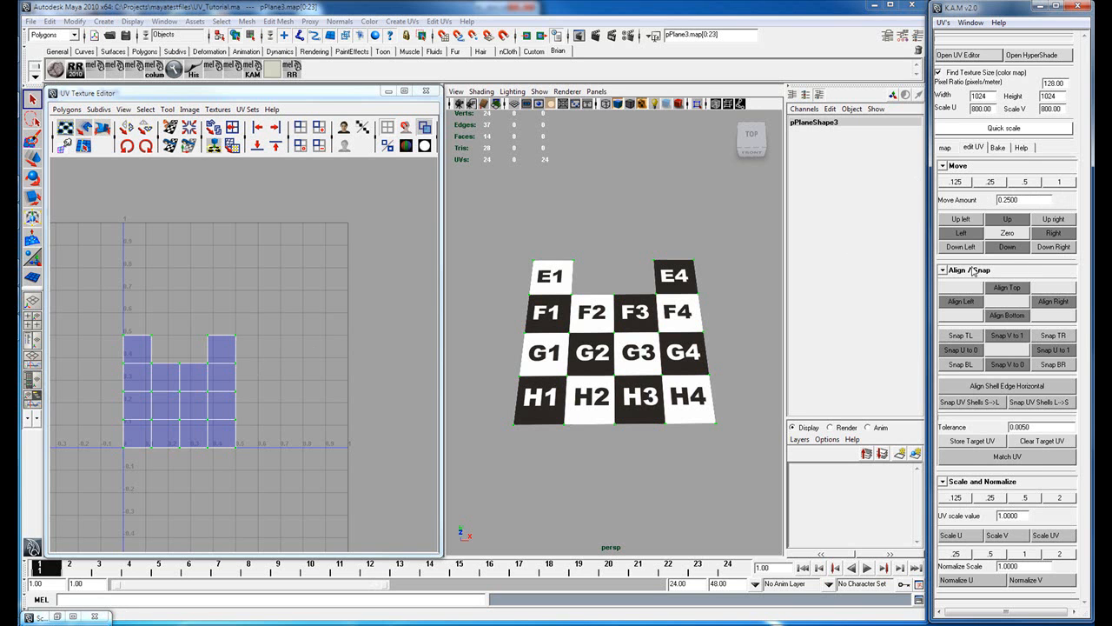
# Step: Collapse the Move section and snap the UV shell to V 1, U 1, U 0 and V 0 in turn
pyautogui.click(952, 169)
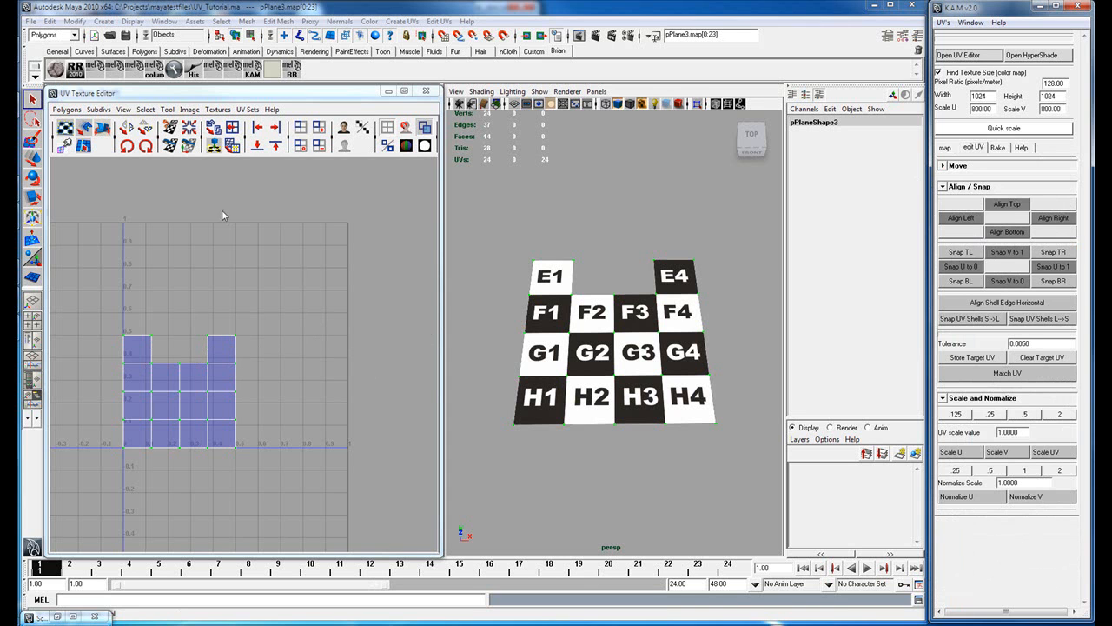
pyautogui.click(1010, 204)
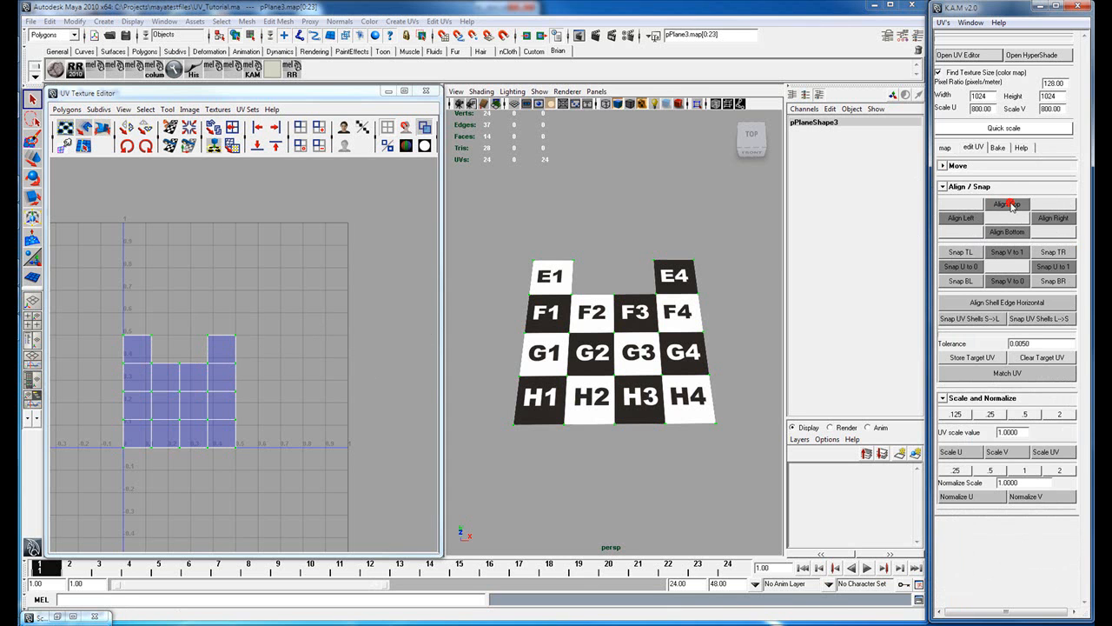
pyautogui.click(1011, 252)
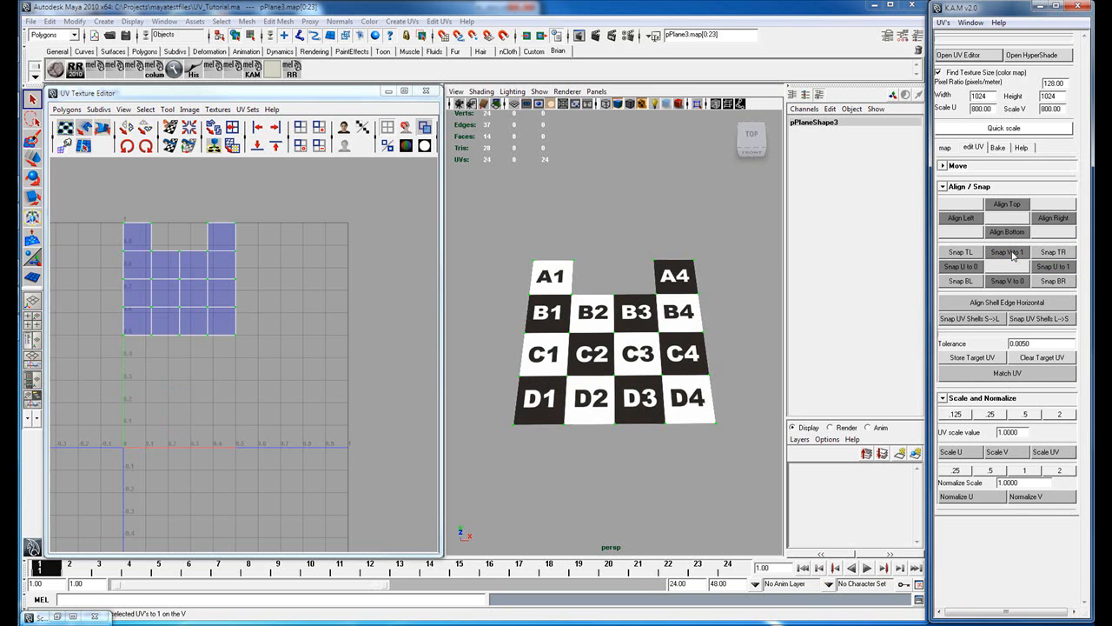
pyautogui.click(1050, 268)
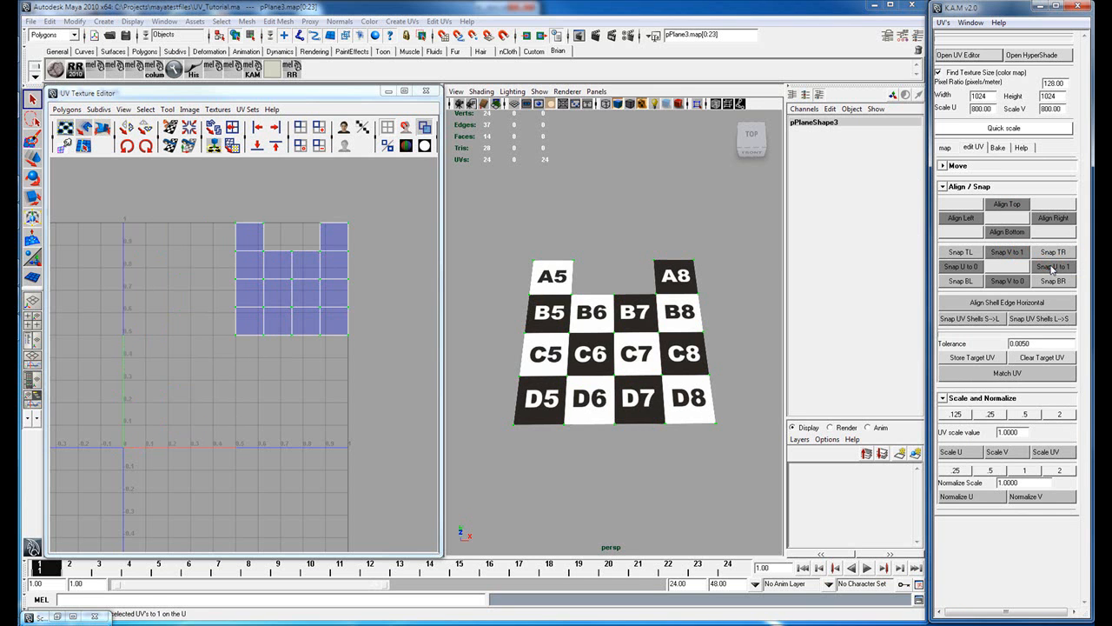
pyautogui.click(960, 269)
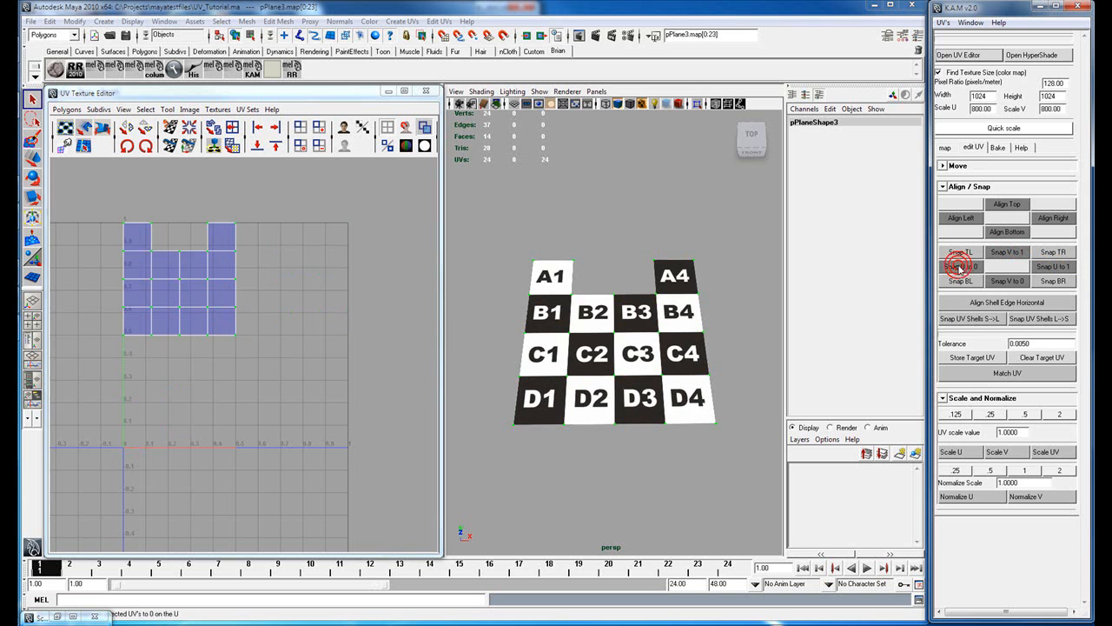
pyautogui.click(1006, 281)
# Step: Snap the UV shell to the tile's top-right, bottom-right, top-left and finally bottom-left corner
pyautogui.click(1054, 253)
pyautogui.click(1053, 281)
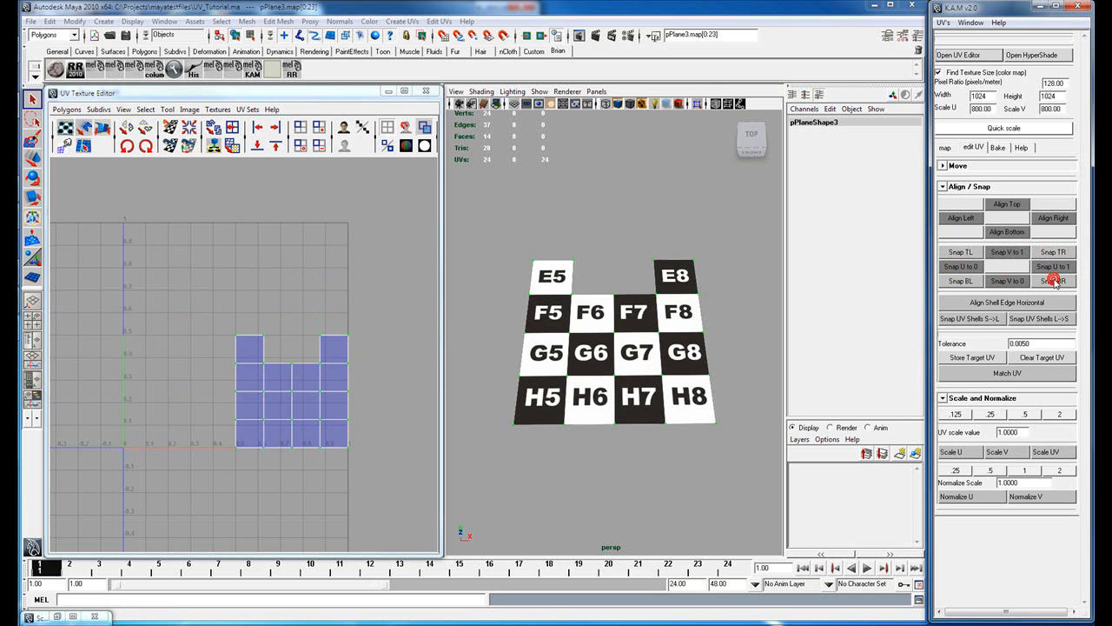
pyautogui.click(961, 252)
pyautogui.click(960, 280)
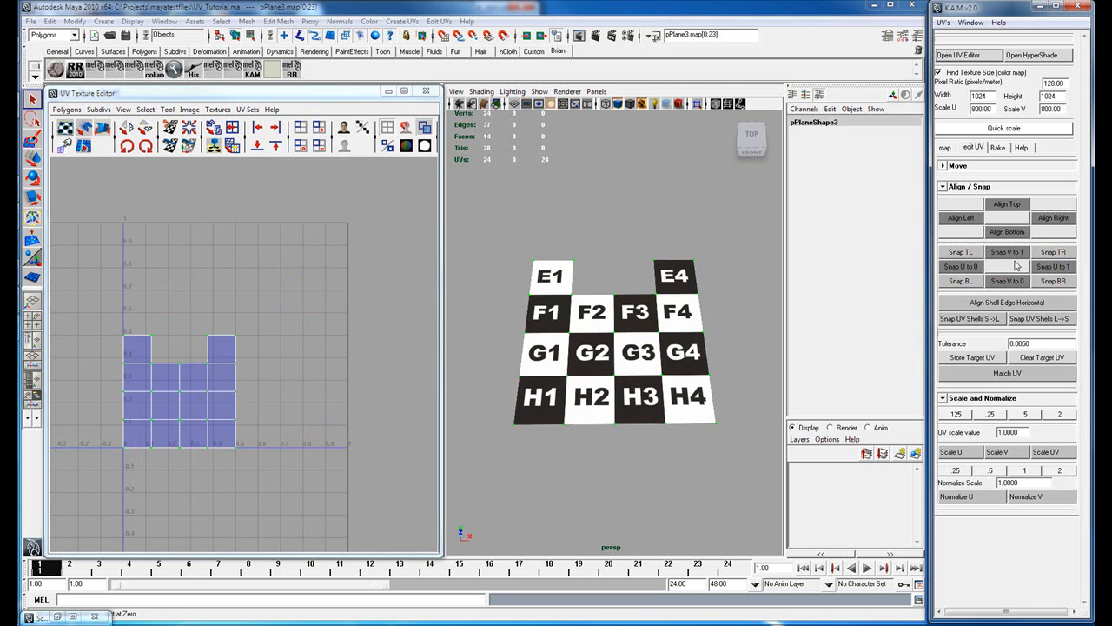
# Step: Duplicate the checkered plane and move the copy along X to about 1401, beside the original
pyautogui.moveTo(589, 344); pyautogui.dragTo(608, 327, button='right')
pyautogui.click(608, 328)
pyautogui.hotkey('ctrl', 'd')
pyautogui.press('w')
pyautogui.scroll(-2, 617, 328)
pyautogui.moveTo(649, 329); pyautogui.dragTo(805, 333)
pyautogui.keyDown('alt'); pyautogui.moveTo(693, 336); pyautogui.dragTo(587, 340, button='middle'); pyautogui.keyUp('alt')
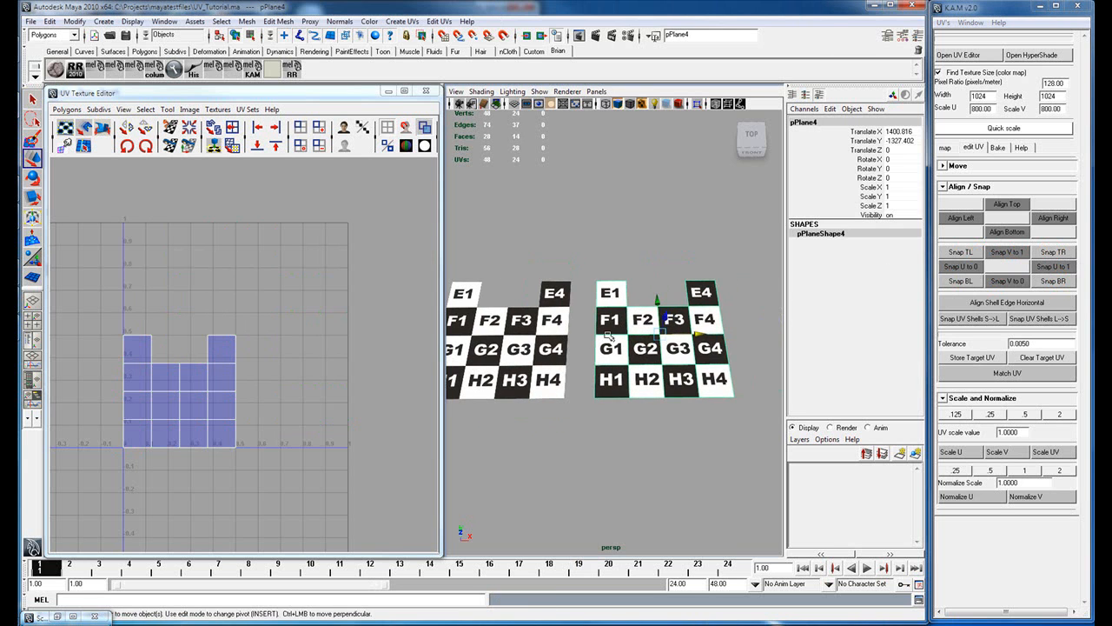
# Step: Move the duplicate plane's whole UV shell up and right over the tile's edge, and add the original plane to the selection
pyautogui.moveTo(218, 359); pyautogui.dragTo(248, 351, button='right')
pyautogui.moveTo(276, 321); pyautogui.dragTo(106, 466)
pyautogui.moveTo(177, 393); pyautogui.dragTo(383, 275)
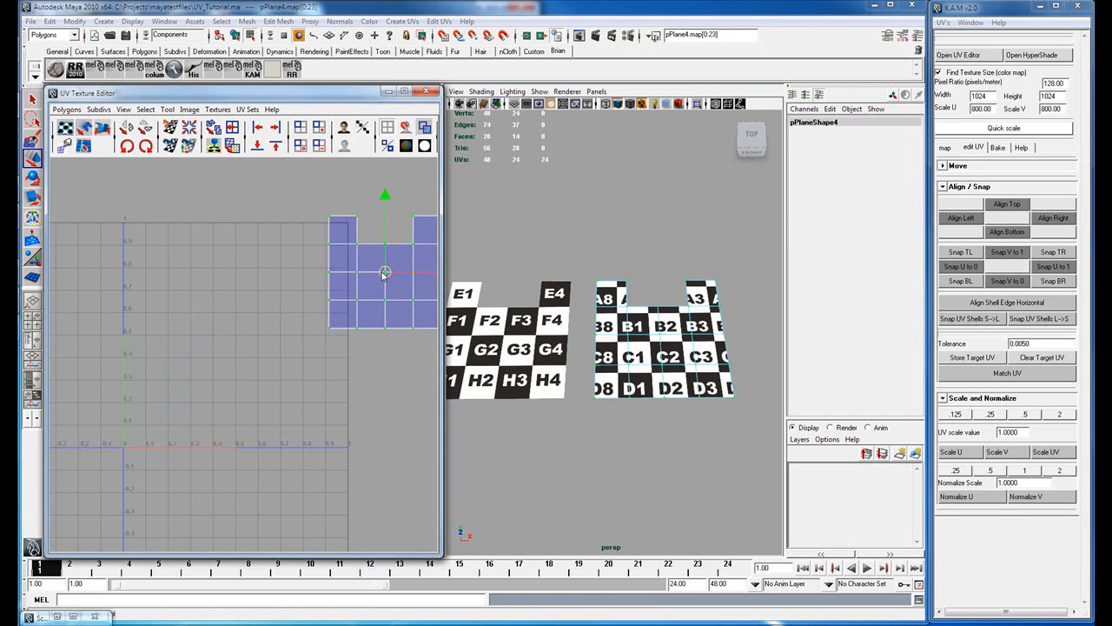
pyautogui.keyDown('shift'); pyautogui.click(522, 341); pyautogui.keyUp('shift')
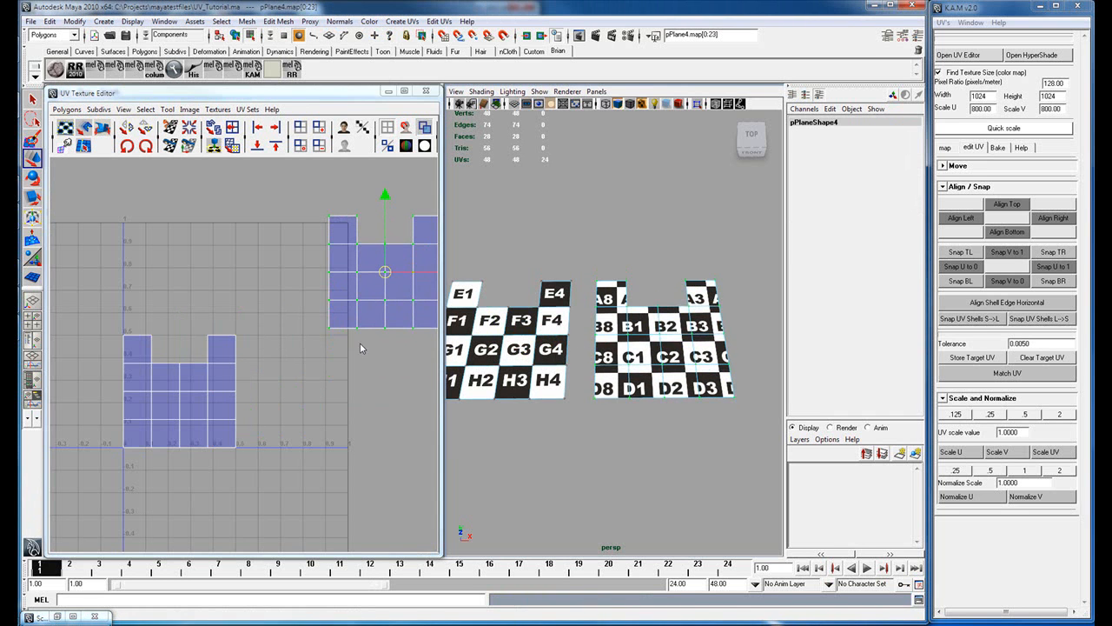
# Step: Select UVs on both shells and align the shells at their bottom and left edges
pyautogui.moveTo(349, 309); pyautogui.dragTo(200, 455)
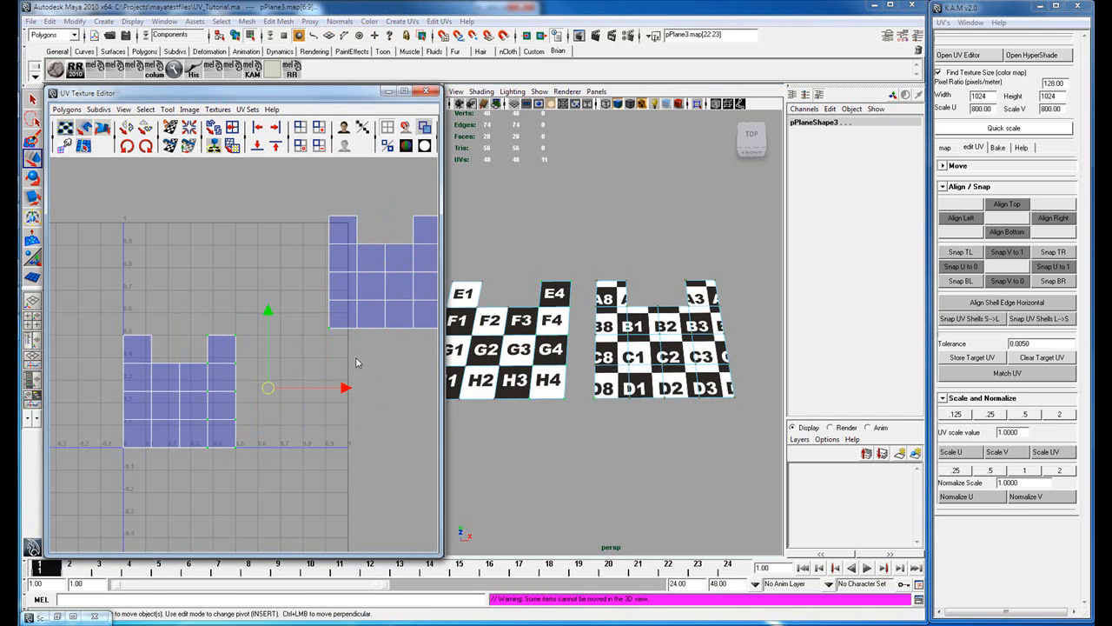
pyautogui.moveTo(345, 320); pyautogui.dragTo(320, 338)
pyautogui.keyDown('shift'); pyautogui.moveTo(269, 396); pyautogui.dragTo(213, 460); pyautogui.keyUp('shift')
pyautogui.moveTo(332, 319); pyautogui.dragTo(321, 335)
pyautogui.keyDown('shift'); pyautogui.moveTo(264, 376); pyautogui.dragTo(226, 405); pyautogui.keyUp('shift')
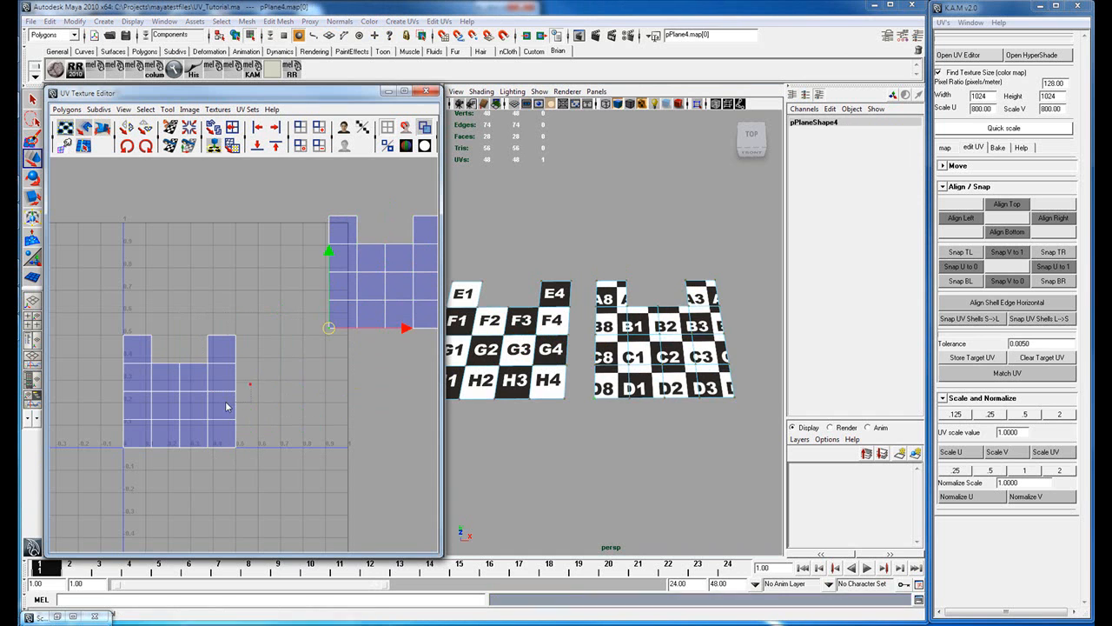
pyautogui.click(1007, 232)
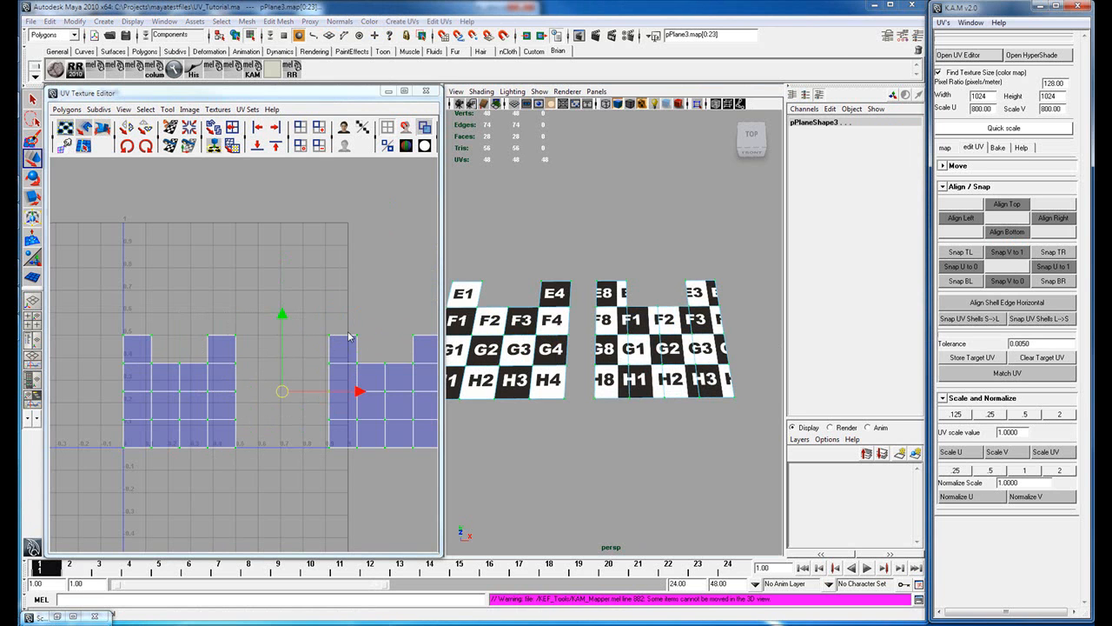
pyautogui.click(961, 217)
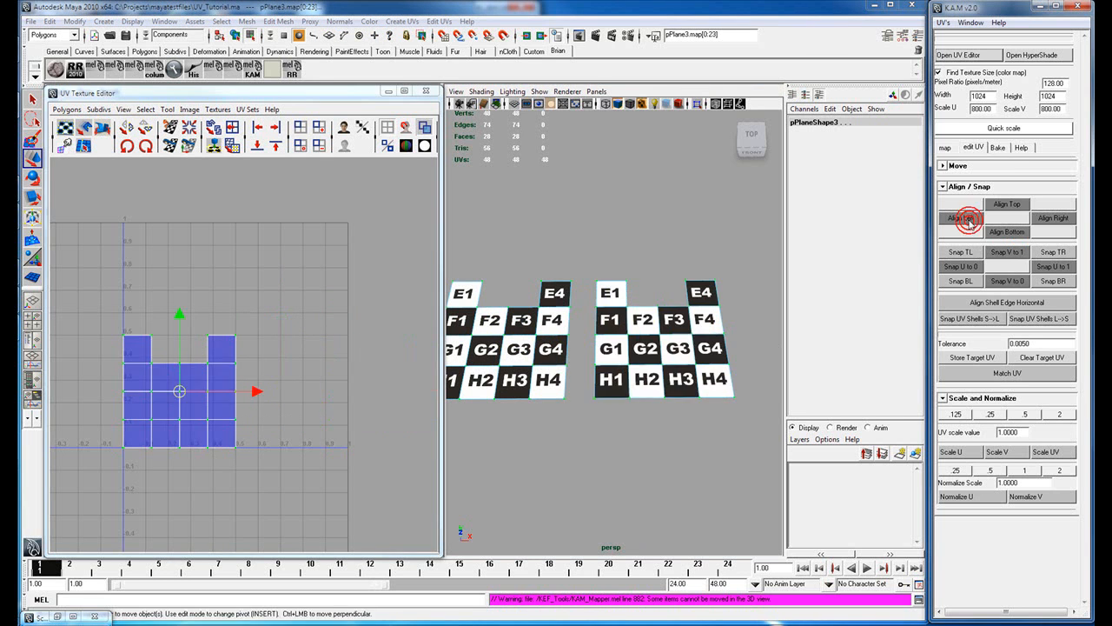
# Step: Move the duplicate plane's UV shell right and up, select UVs on both shells and align them by their right edges
pyautogui.moveTo(763, 258); pyautogui.dragTo(583, 429)
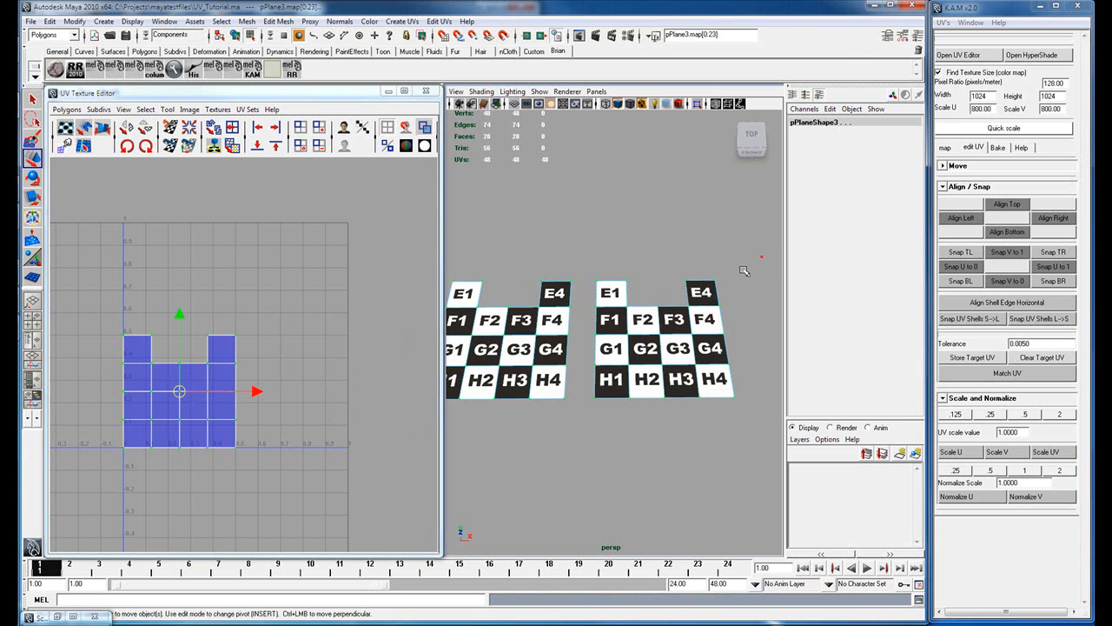
pyautogui.moveTo(259, 389); pyautogui.dragTo(385, 395)
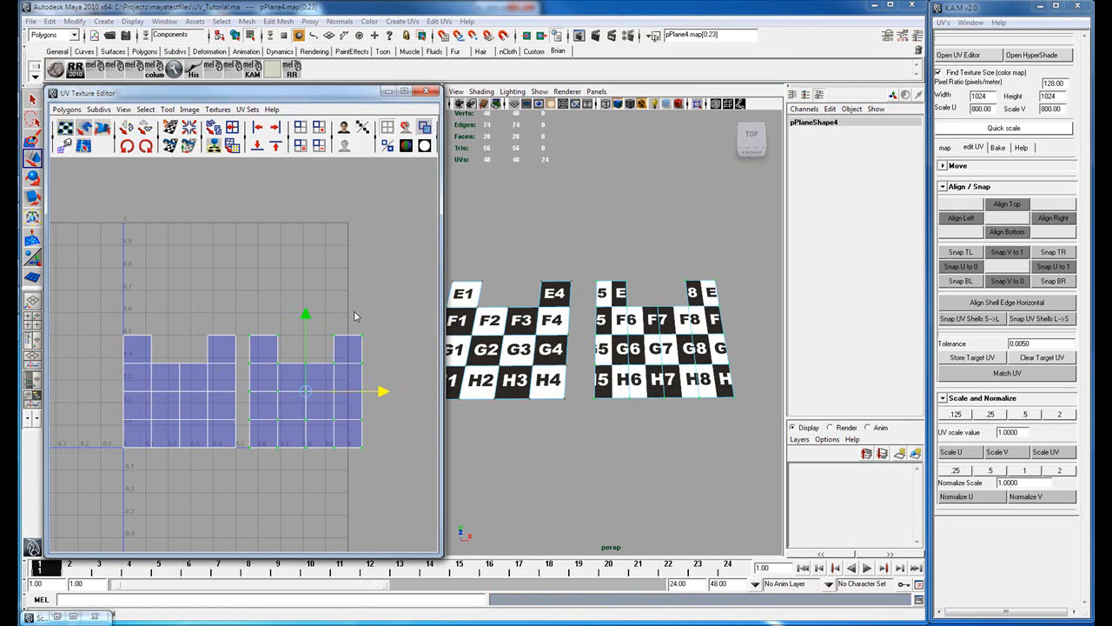
pyautogui.moveTo(301, 386); pyautogui.dragTo(265, 258)
pyautogui.moveTo(337, 292); pyautogui.dragTo(140, 431)
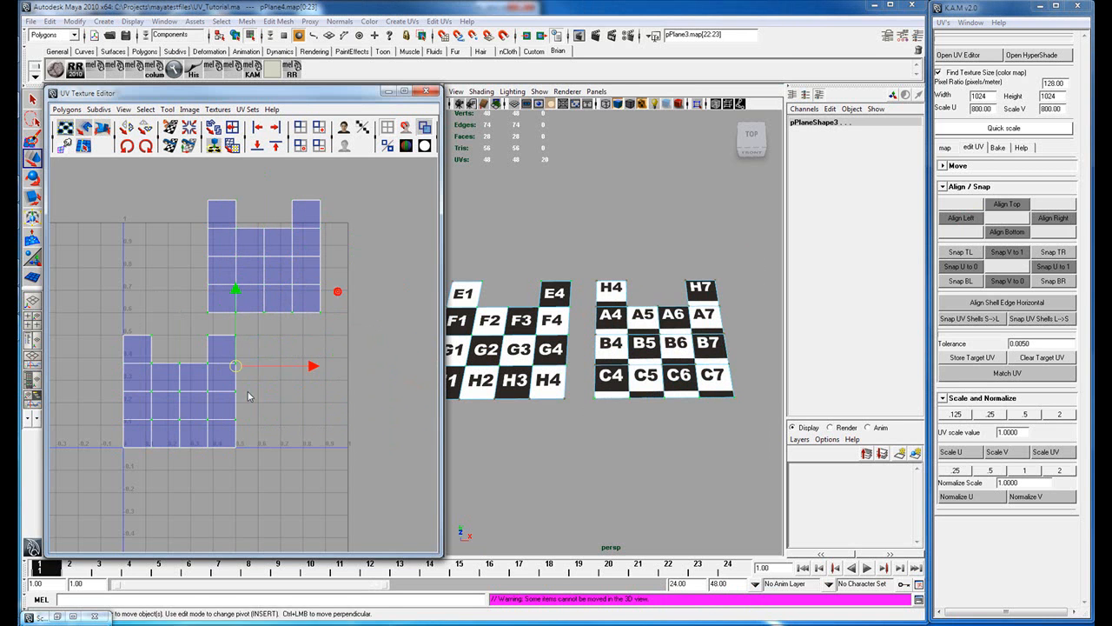
pyautogui.click(1053, 252)
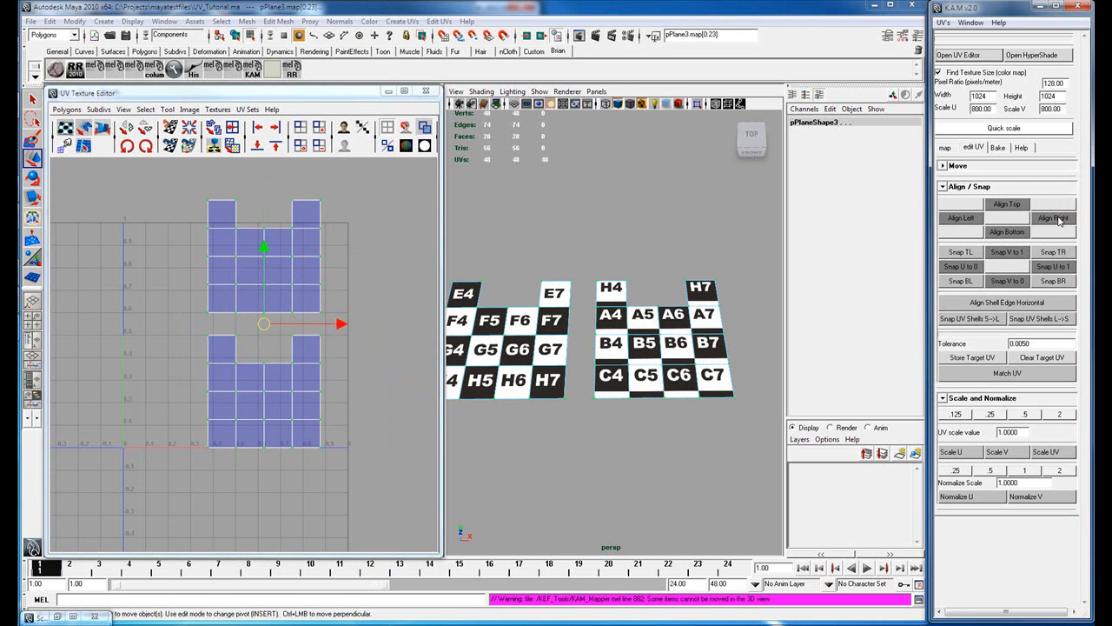
# Step: Duplicate both planes and move the copies along Y to about -845, above the originals
pyautogui.press('F8')
pyautogui.click(663, 326)
pyautogui.scroll(-4, 648, 337)
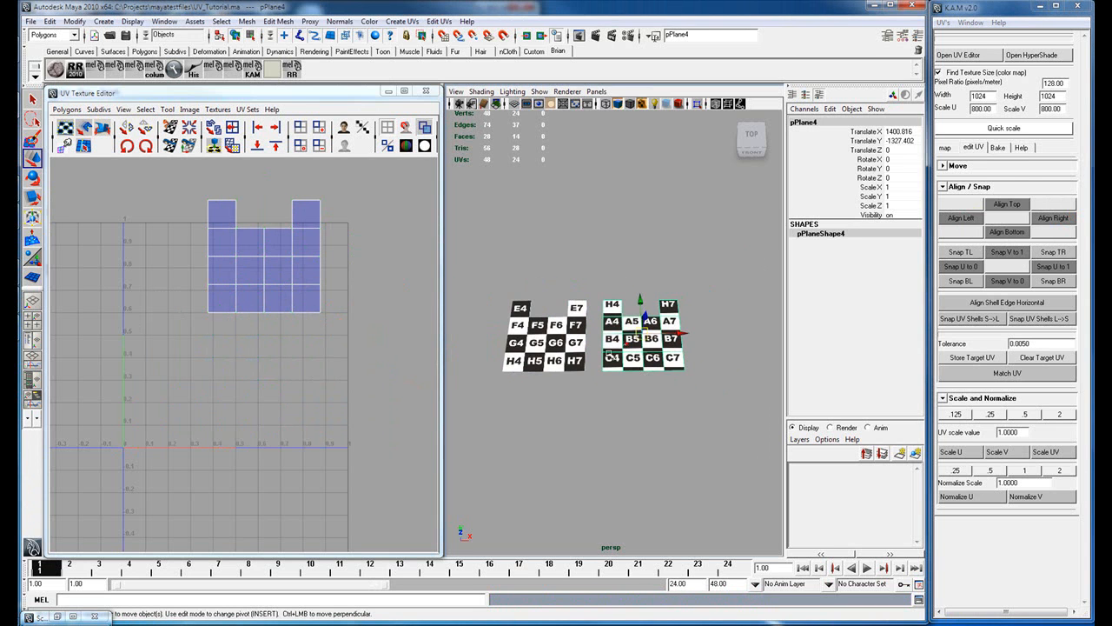
pyautogui.moveTo(632, 363); pyautogui.dragTo(571, 342)
pyautogui.hotkey('ctrl', 'd')
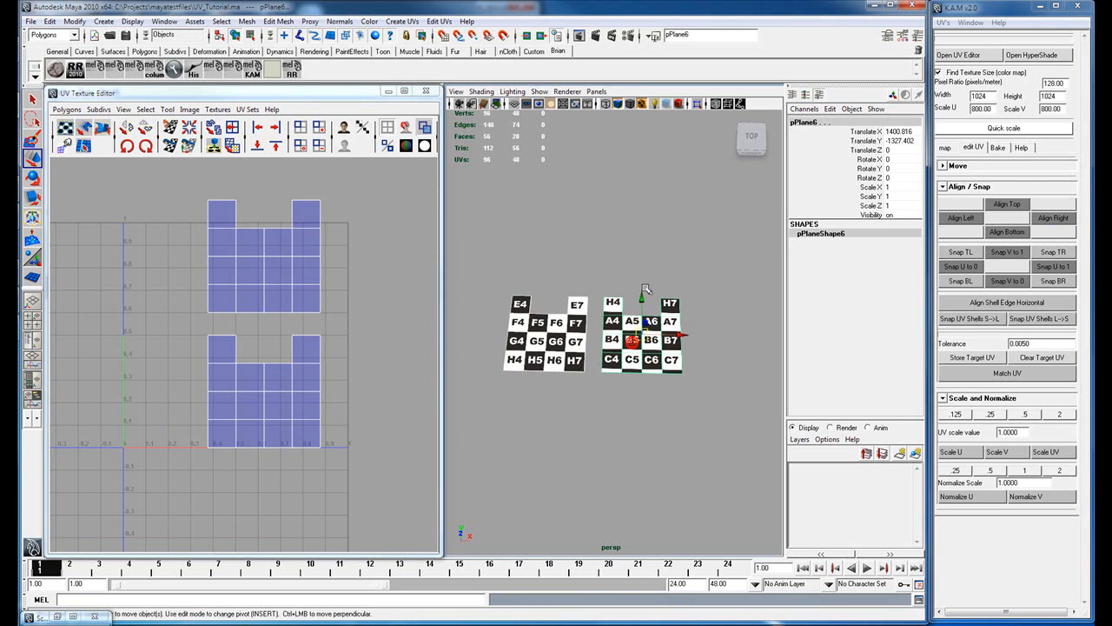
pyautogui.moveTo(641, 295); pyautogui.dragTo(643, 215)
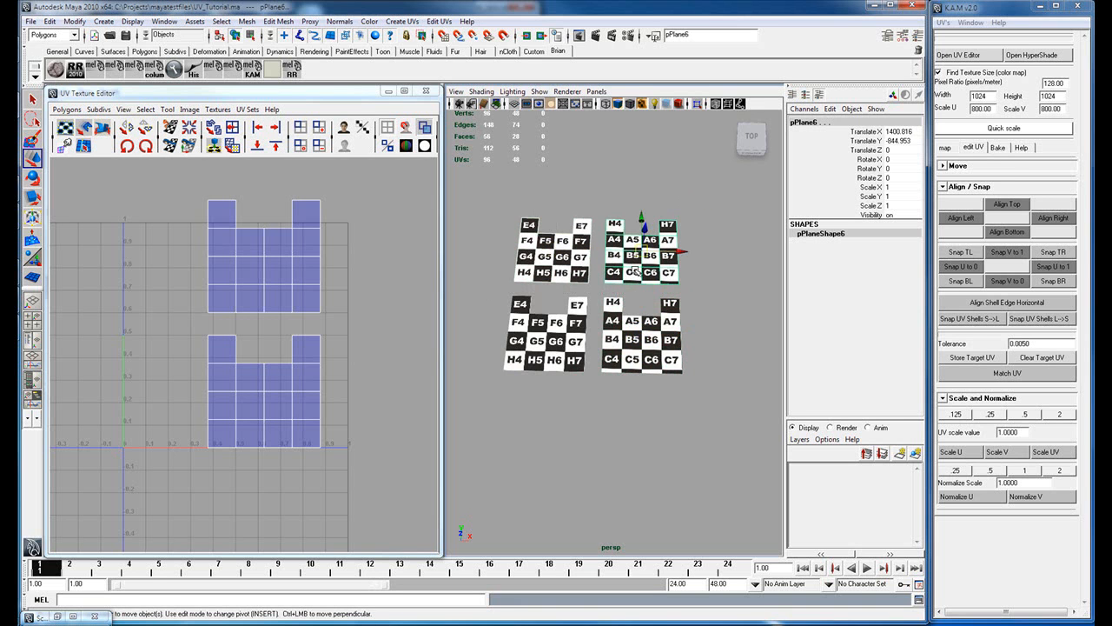
# Step: Move the two copied planes' UV shells right, clear of the tile, and add the original planes to the selection
pyautogui.moveTo(635, 271); pyautogui.dragTo(695, 271, button='right')
pyautogui.moveTo(736, 196); pyautogui.dragTo(438, 310)
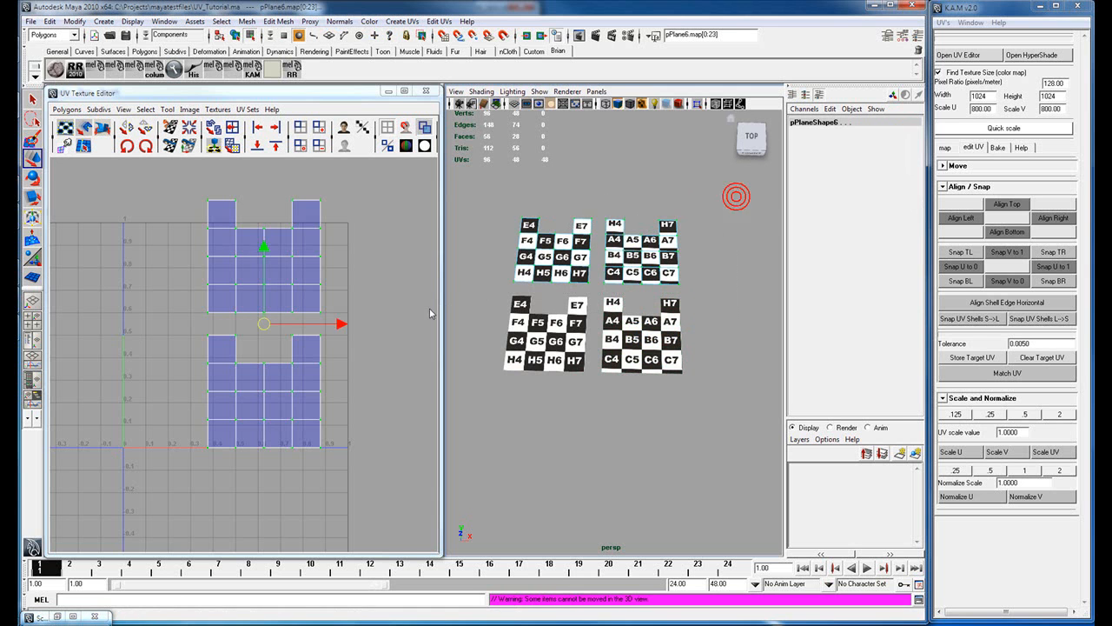
pyautogui.moveTo(341, 321); pyautogui.dragTo(556, 325)
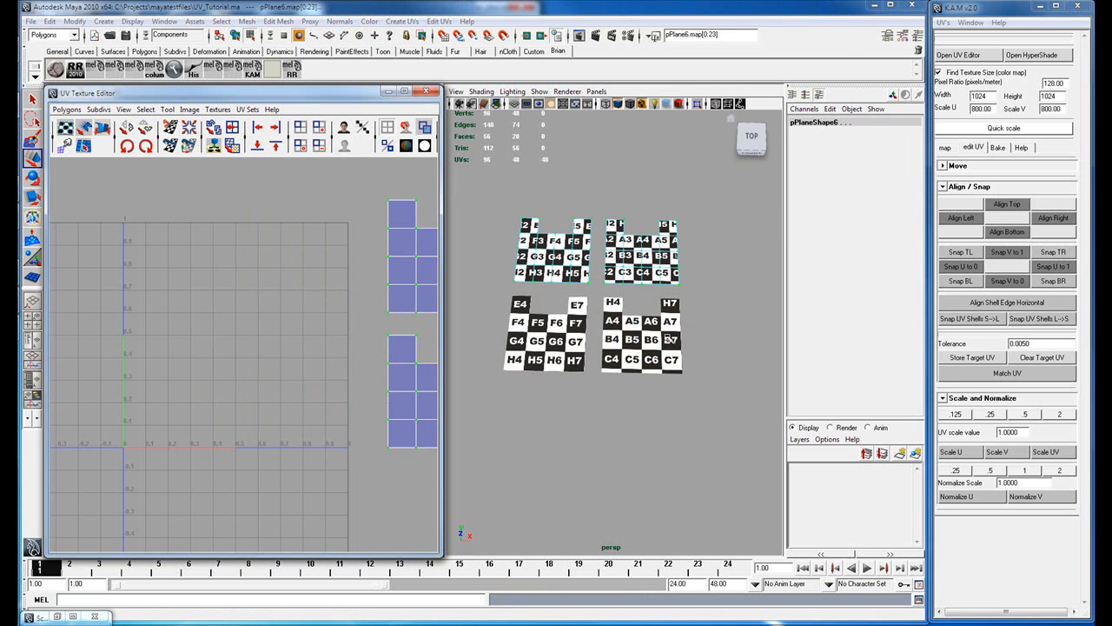
pyautogui.keyDown('shift'); pyautogui.click(540, 348); pyautogui.keyUp('shift')
pyautogui.scroll(-2, 362, 365)
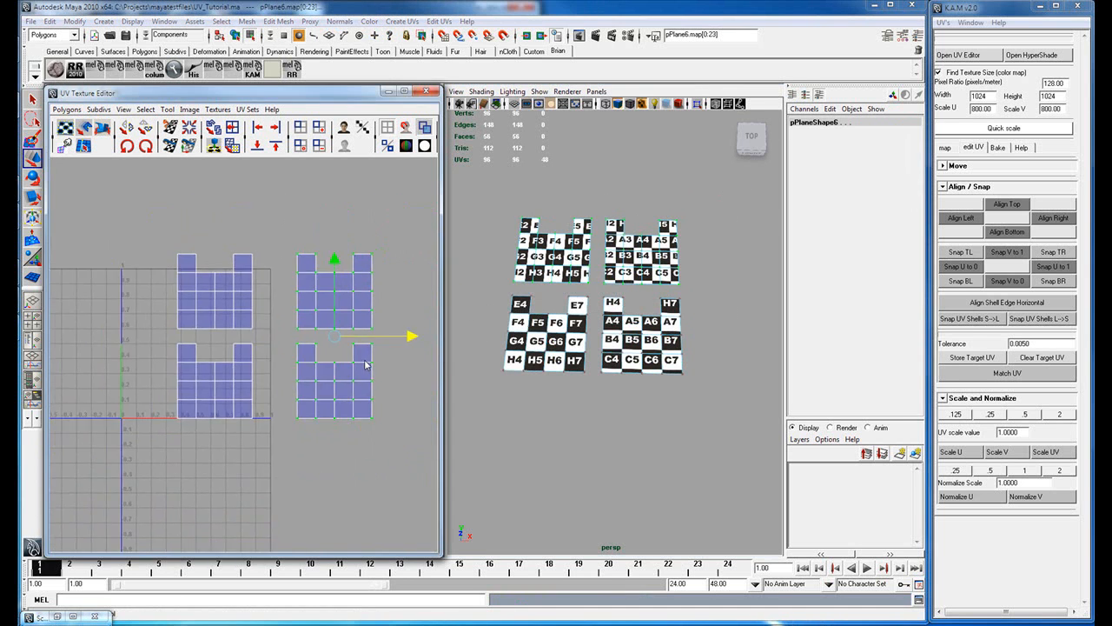
# Step: Spread the copied planes' UV shells apart, moving the lower one down-left and the upper one up-left
pyautogui.moveTo(398, 440); pyautogui.dragTo(278, 338)
pyautogui.moveTo(338, 378); pyautogui.dragTo(292, 485)
pyautogui.click(365, 284)
pyautogui.moveTo(336, 294); pyautogui.dragTo(300, 208)
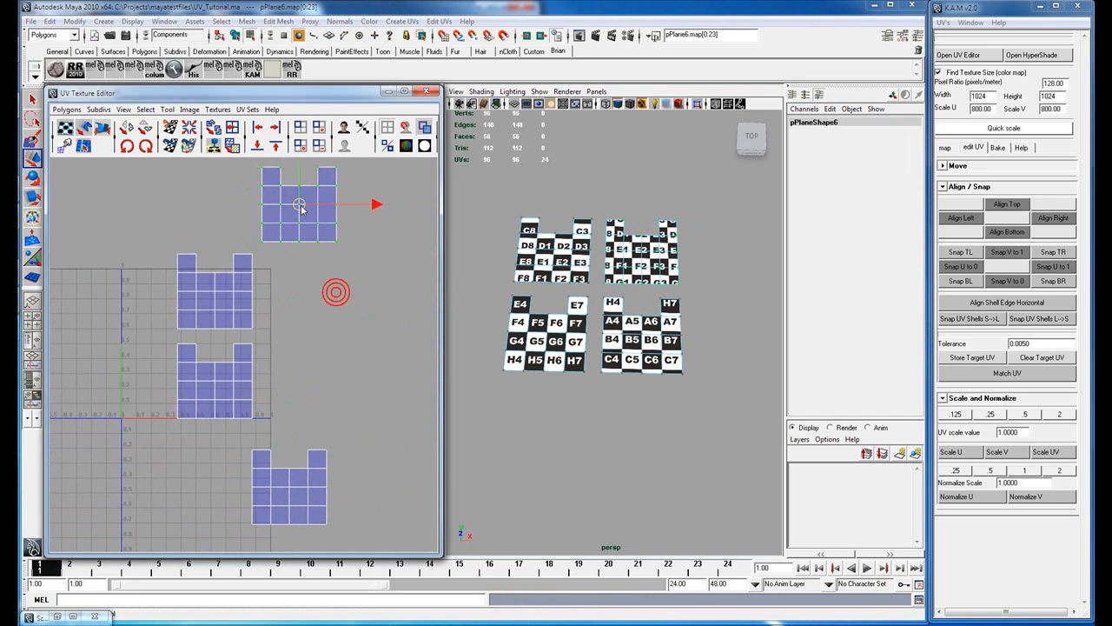
pyautogui.moveTo(242, 250); pyautogui.dragTo(153, 293)
pyautogui.moveTo(207, 271); pyautogui.dragTo(146, 222)
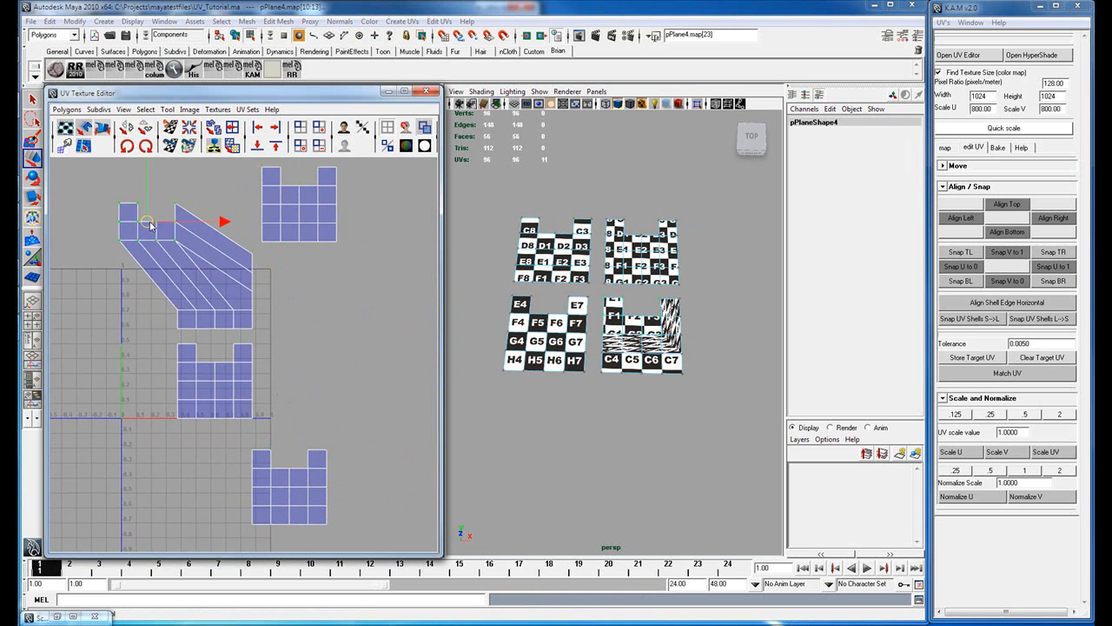
pyautogui.hotkey('ctrl', 'z')
# Step: Expand the UV selection to the whole upper shell of the original pair and move it up-left above the tile
pyautogui.keyDown('ctrl'); pyautogui.moveTo(206, 265); pyautogui.dragTo(227, 259, button='right'); pyautogui.keyUp('ctrl')
pyautogui.moveTo(217, 296); pyautogui.dragTo(153, 231)
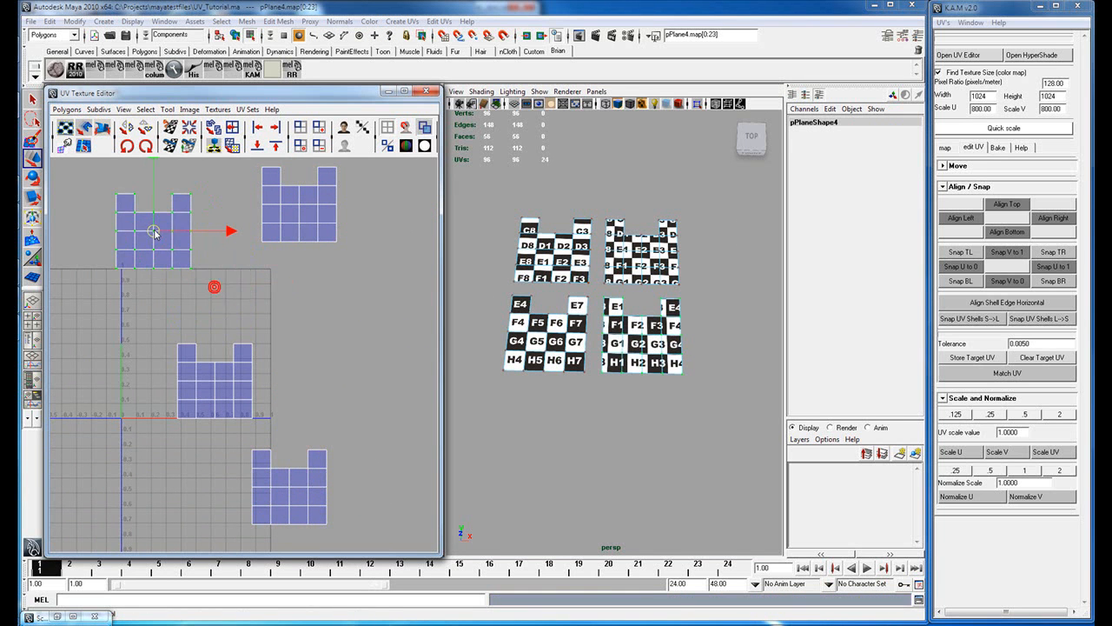
# Step: Raise the upper-right UV shell and align all four selected shells with Align Left
pyautogui.click(304, 313)
pyautogui.scroll(-2, 303, 313)
pyautogui.scroll(-1, 315, 311)
pyautogui.moveTo(385, 206); pyautogui.dragTo(146, 497)
pyautogui.moveTo(350, 207); pyautogui.dragTo(251, 290)
pyautogui.moveTo(294, 231); pyautogui.dragTo(294, 186)
pyautogui.moveTo(385, 172); pyautogui.dragTo(69, 527)
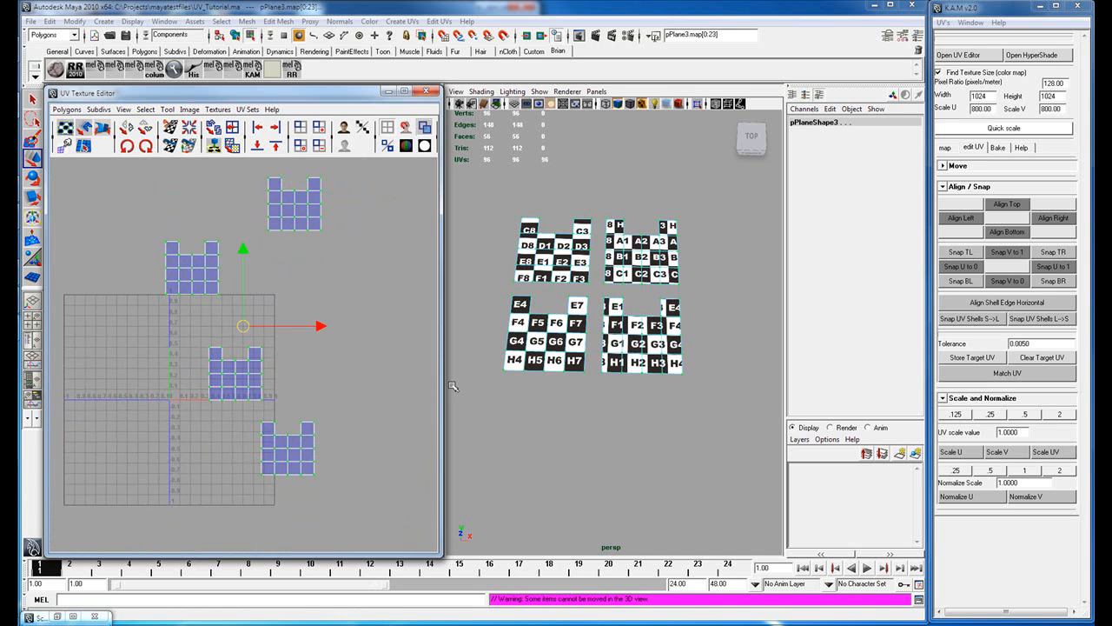
pyautogui.click(971, 223)
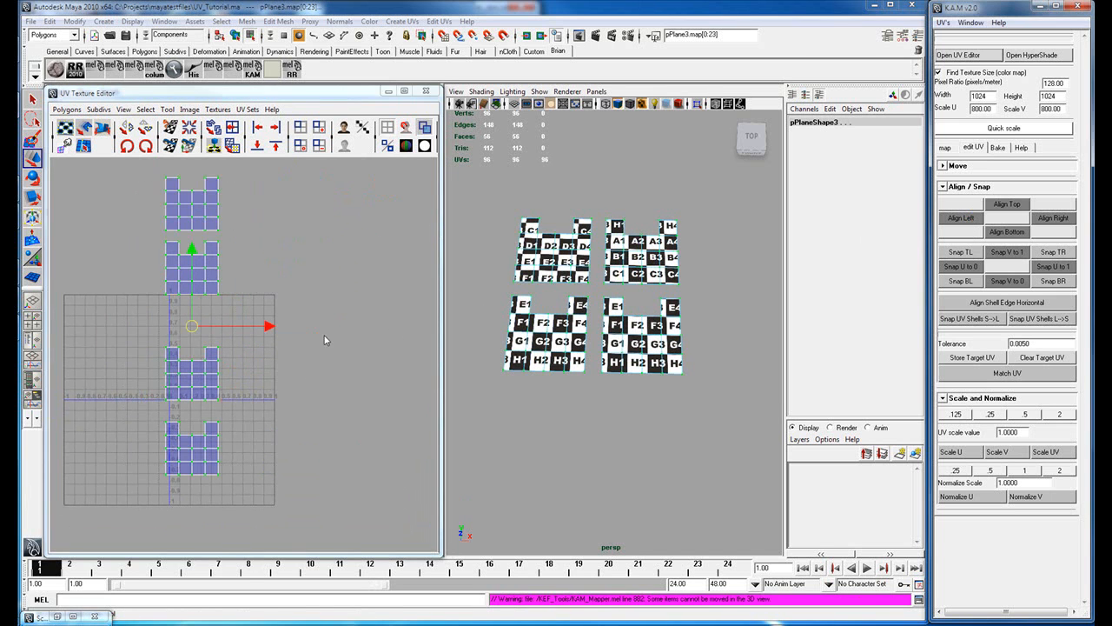
# Step: Shift individual UV shells vertically so the four form a column with small, even gaps
pyautogui.keyDown('alt'); pyautogui.moveTo(193, 363); pyautogui.dragTo(262, 367, button='middle'); pyautogui.keyUp('alt')
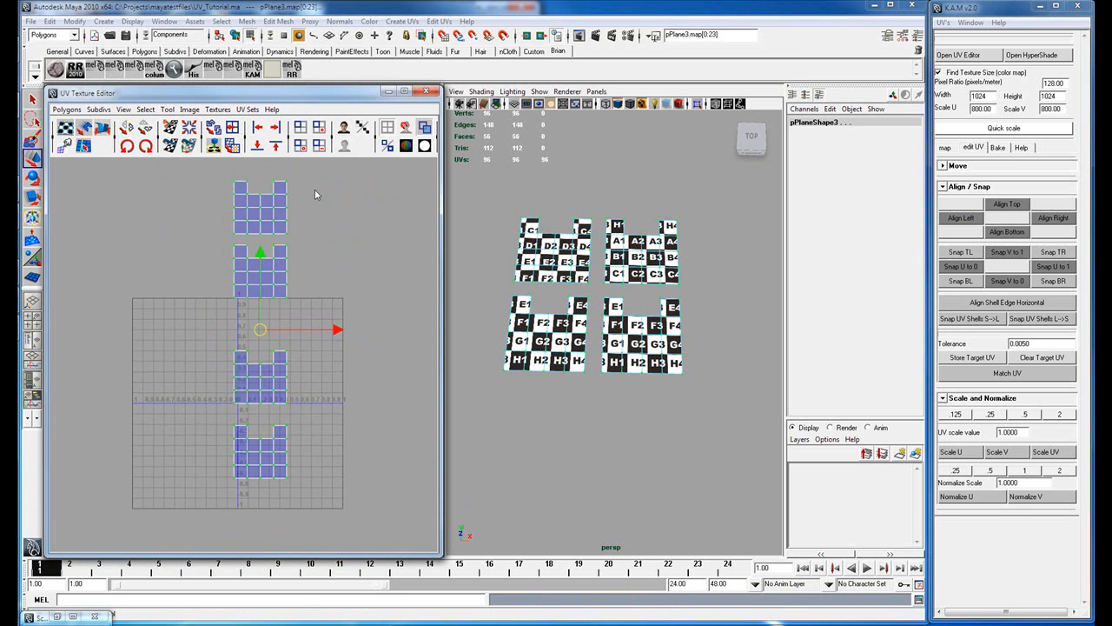
pyautogui.moveTo(159, 299); pyautogui.dragTo(139, 319)
pyautogui.moveTo(272, 214); pyautogui.dragTo(259, 251, button='middle')
pyautogui.moveTo(170, 522); pyautogui.dragTo(258, 432)
pyautogui.moveTo(258, 432); pyautogui.dragTo(265, 414, button='middle')
pyautogui.moveTo(288, 234); pyautogui.dragTo(216, 286)
pyautogui.moveTo(257, 235); pyautogui.dragTo(257, 240, button='middle')
# Step: Try Snap UV Shells S->L between the top shell's bottom-left UV and the second shell's bottom-right UV, and undo it
pyautogui.keyDown('alt'); pyautogui.moveTo(271, 366); pyautogui.dragTo(318, 352, button='middle'); pyautogui.keyUp('alt')
pyautogui.keyDown('alt'); pyautogui.moveTo(334, 348); pyautogui.dragTo(380, 327, button='right'); pyautogui.keyUp('alt')
pyautogui.keyDown('alt'); pyautogui.moveTo(381, 327); pyautogui.dragTo(332, 332, button='middle'); pyautogui.keyUp('alt')
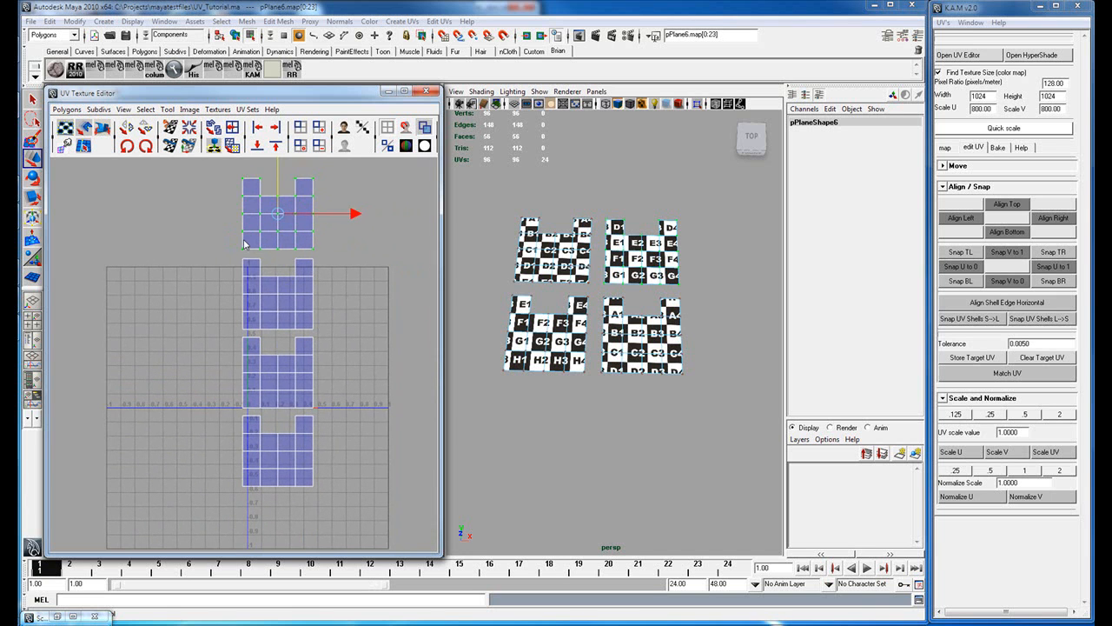
pyautogui.click(219, 259)
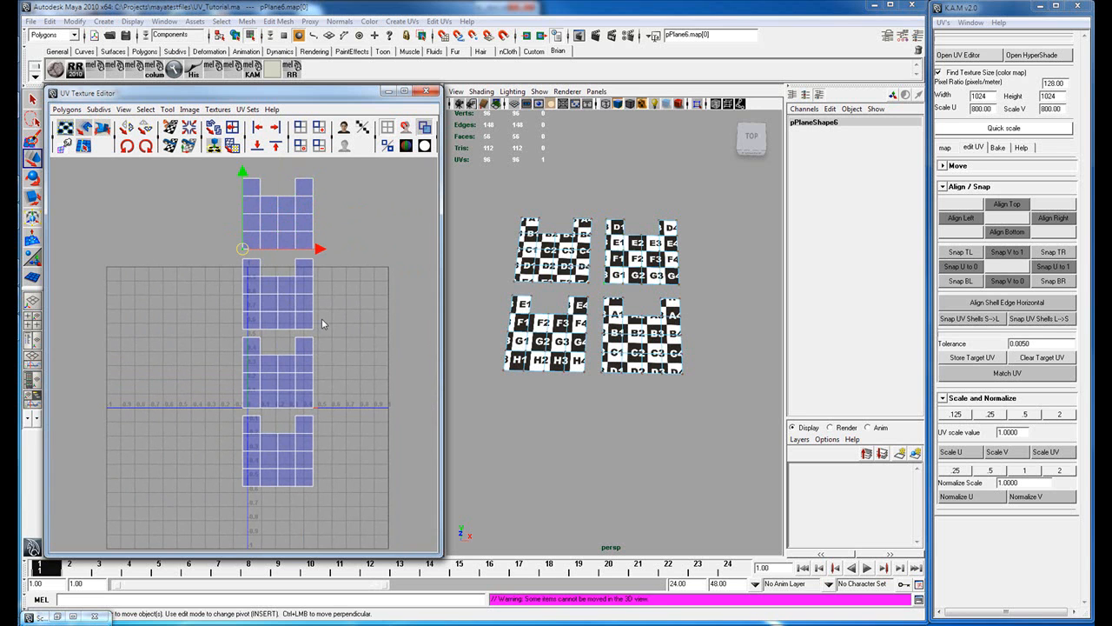
pyautogui.keyDown('shift'); pyautogui.moveTo(322, 321); pyautogui.dragTo(308, 335); pyautogui.keyUp('shift')
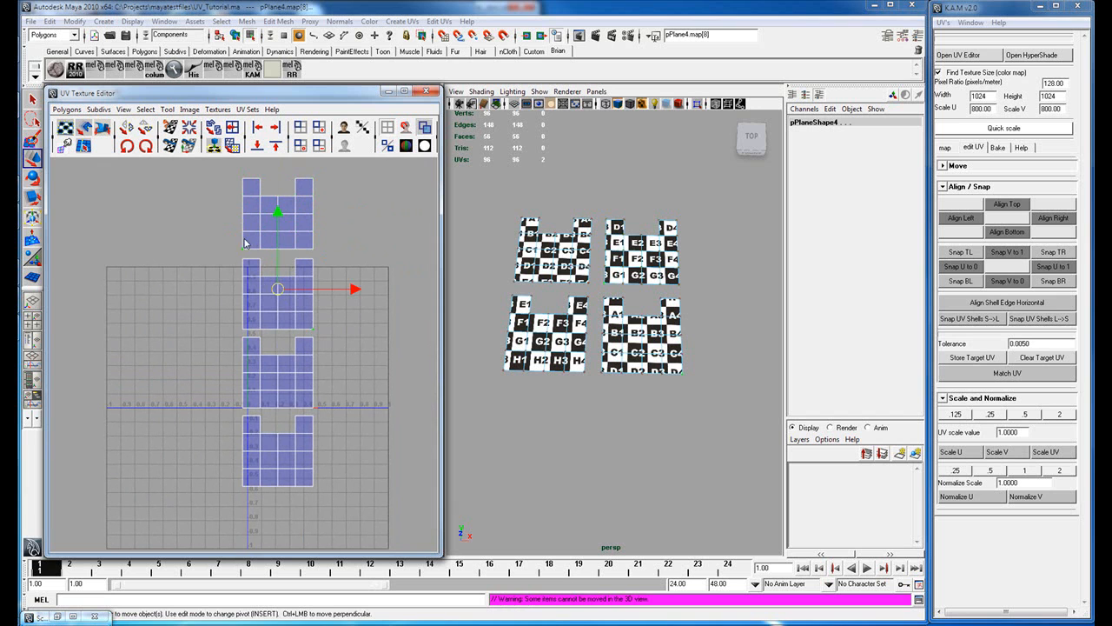
pyautogui.click(978, 320)
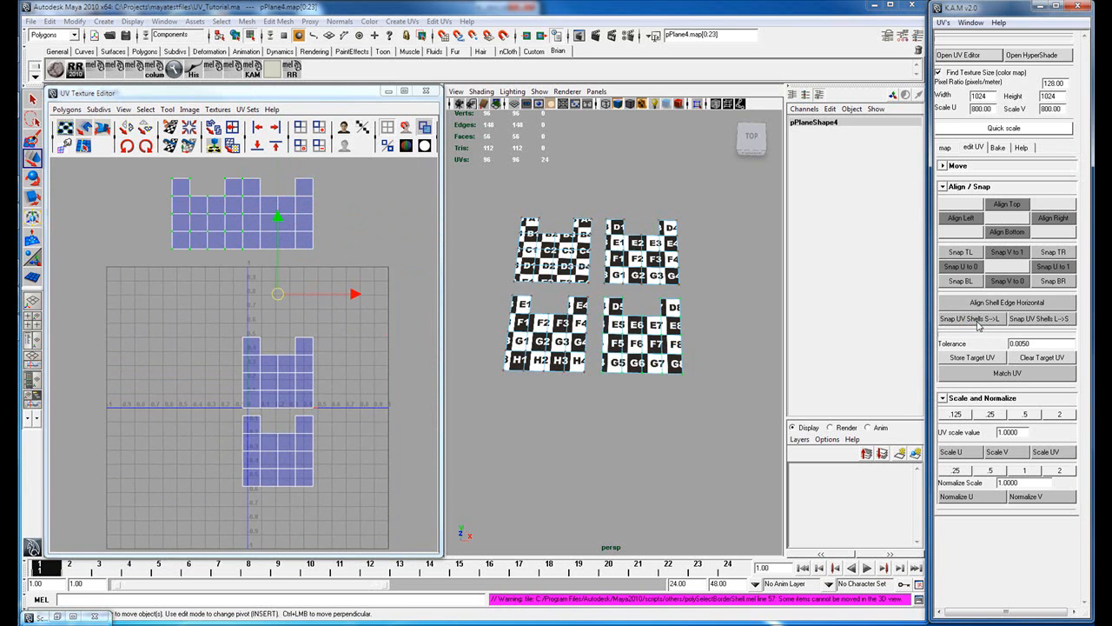
pyautogui.click(374, 328)
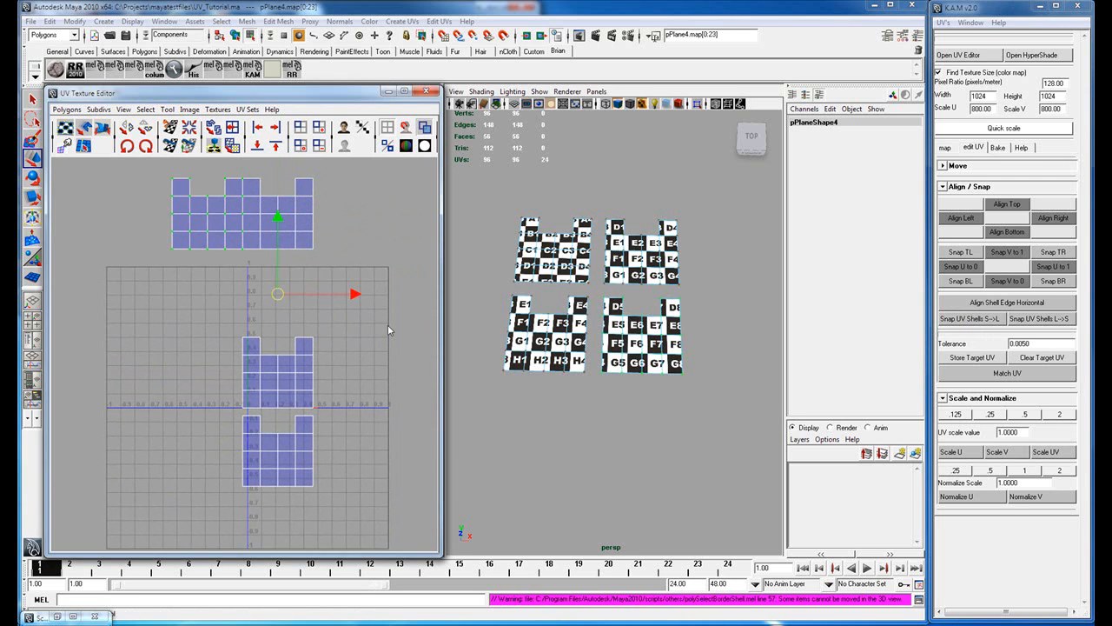
pyautogui.hotkey('ctrl', 'z')
# Step: Try Snap UV Shells L->S on the same two corner UVs and undo the snap
pyautogui.click(1039, 319)
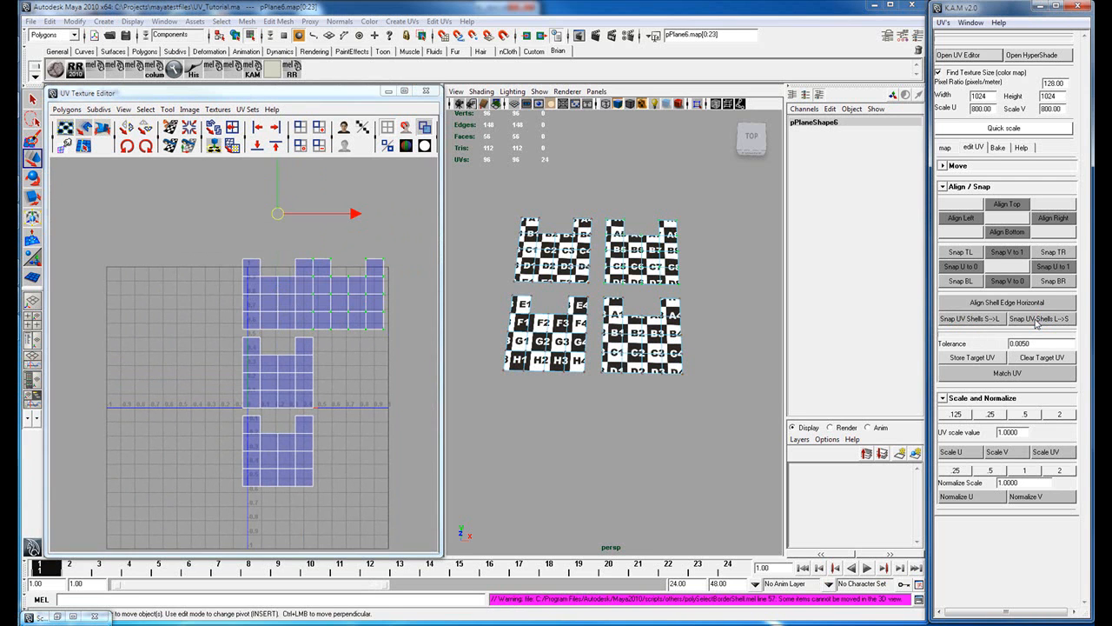
pyautogui.click(368, 331)
pyautogui.hotkey('ctrl', 'z')
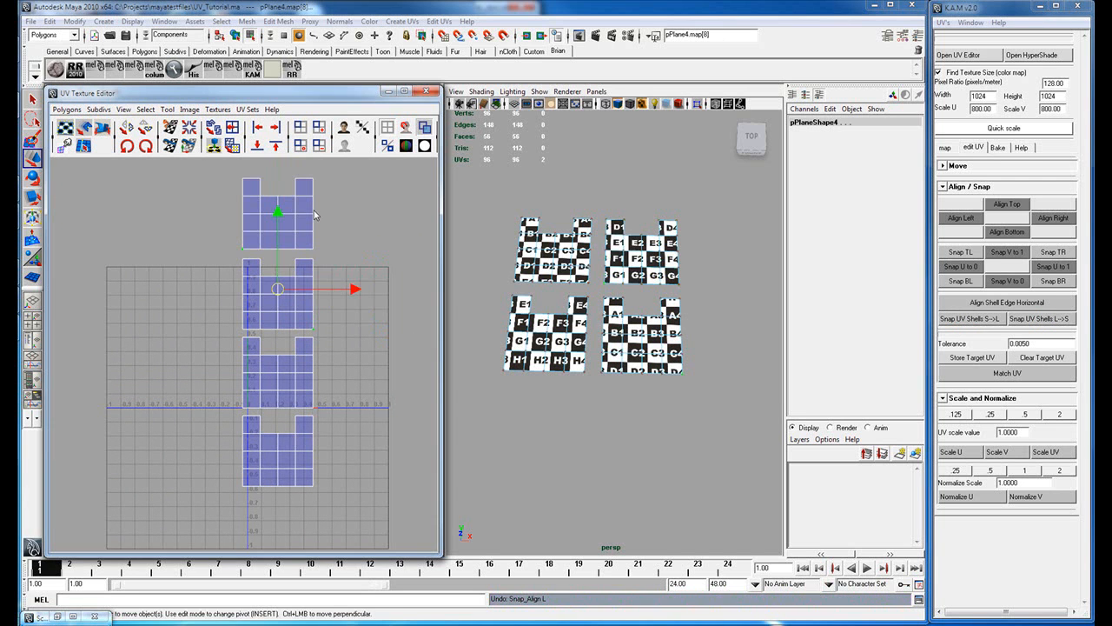
# Step: Select the whole top UV shell and scale it down uniformly to about three quarters of its size
pyautogui.moveTo(327, 175); pyautogui.dragTo(200, 255)
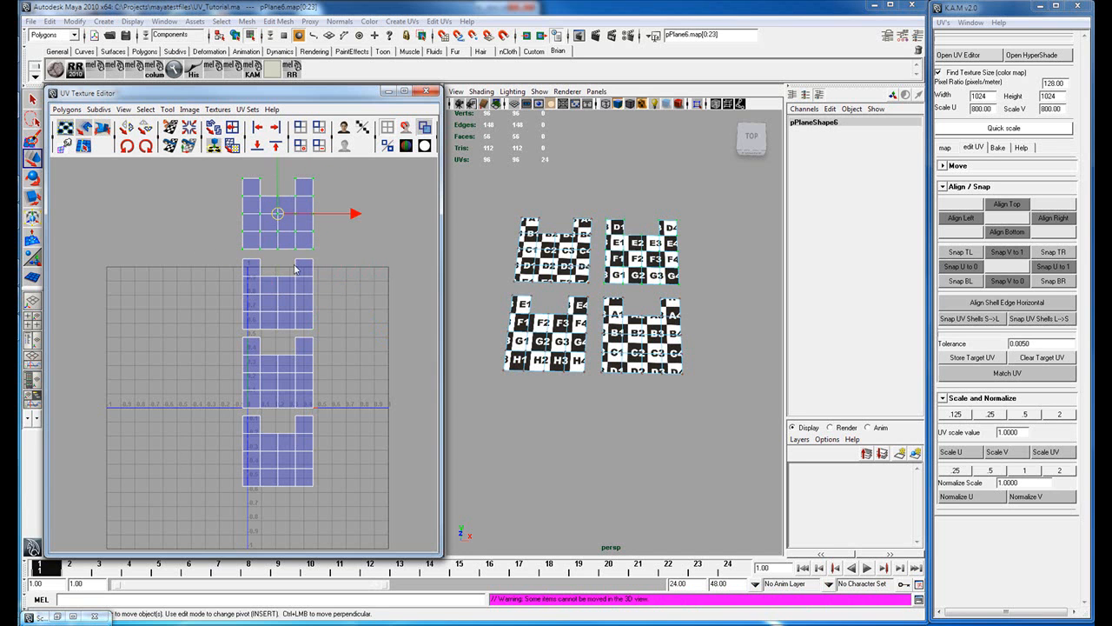
pyautogui.keyDown('alt'); pyautogui.moveTo(322, 281); pyautogui.dragTo(335, 326, button='middle'); pyautogui.keyUp('alt')
pyautogui.scroll(3, 327, 299)
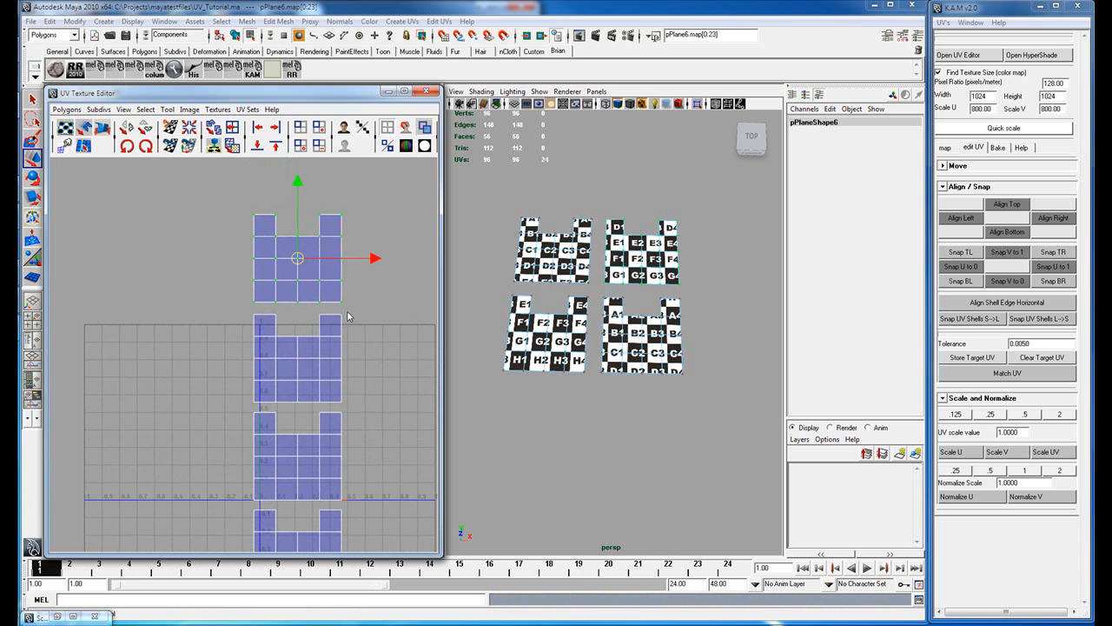
pyautogui.press('r')
pyautogui.moveTo(298, 258); pyautogui.dragTo(283, 264)
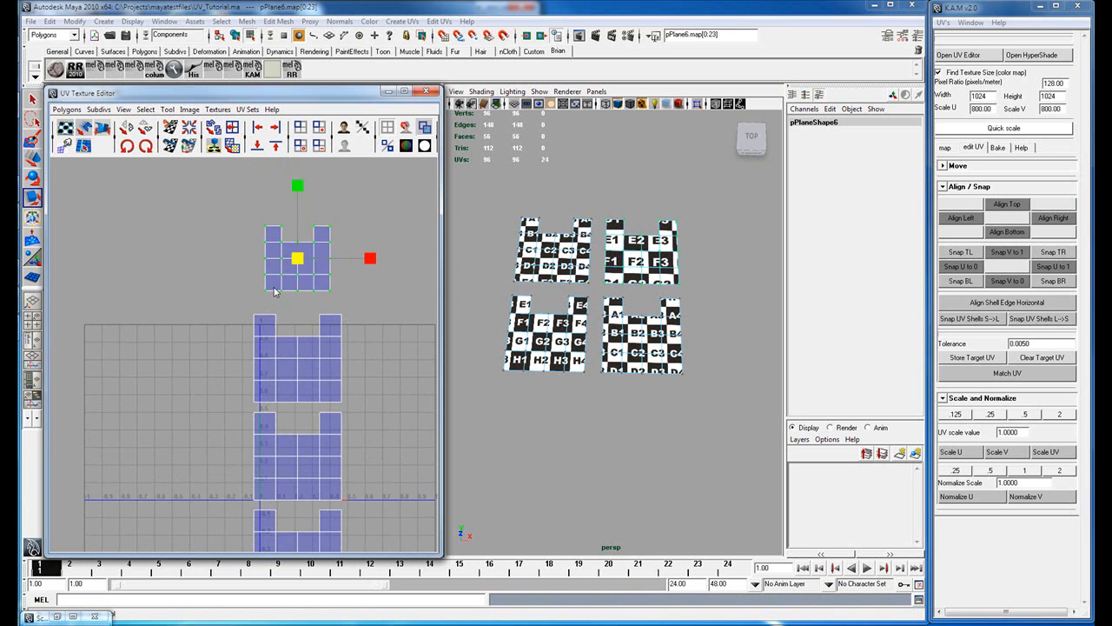
# Step: Try Snap UV Shells S->L and L->S between the reduced shell's bottom-left UV and the larger shell's bottom-right UV, undoing each
pyautogui.moveTo(232, 300); pyautogui.dragTo(271, 284)
pyautogui.keyDown('shift'); pyautogui.moveTo(361, 390); pyautogui.dragTo(336, 407); pyautogui.keyUp('shift')
pyautogui.keyDown('alt'); pyautogui.moveTo(480, 367); pyautogui.dragTo(482, 369, button='right'); pyautogui.keyUp('alt')
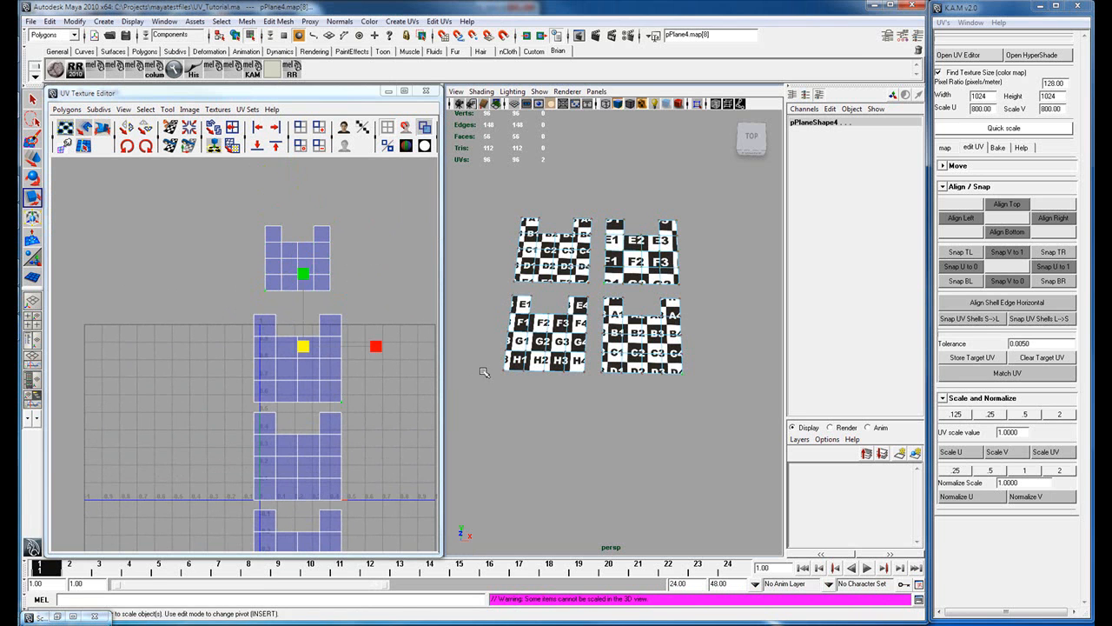
pyautogui.click(995, 319)
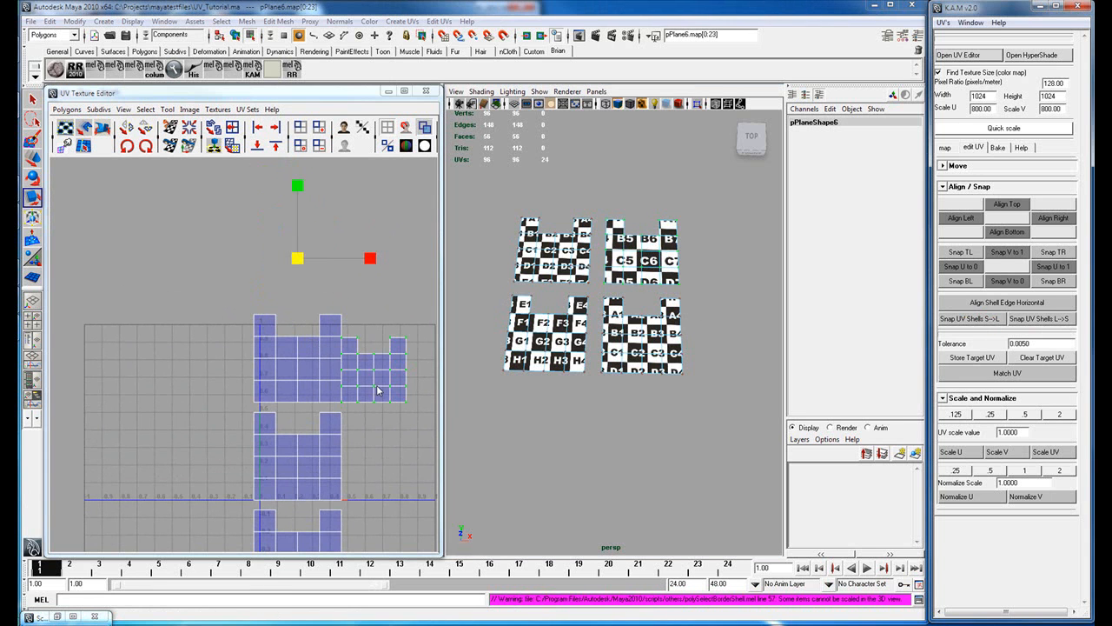
pyautogui.hotkey('ctrl', 'z')
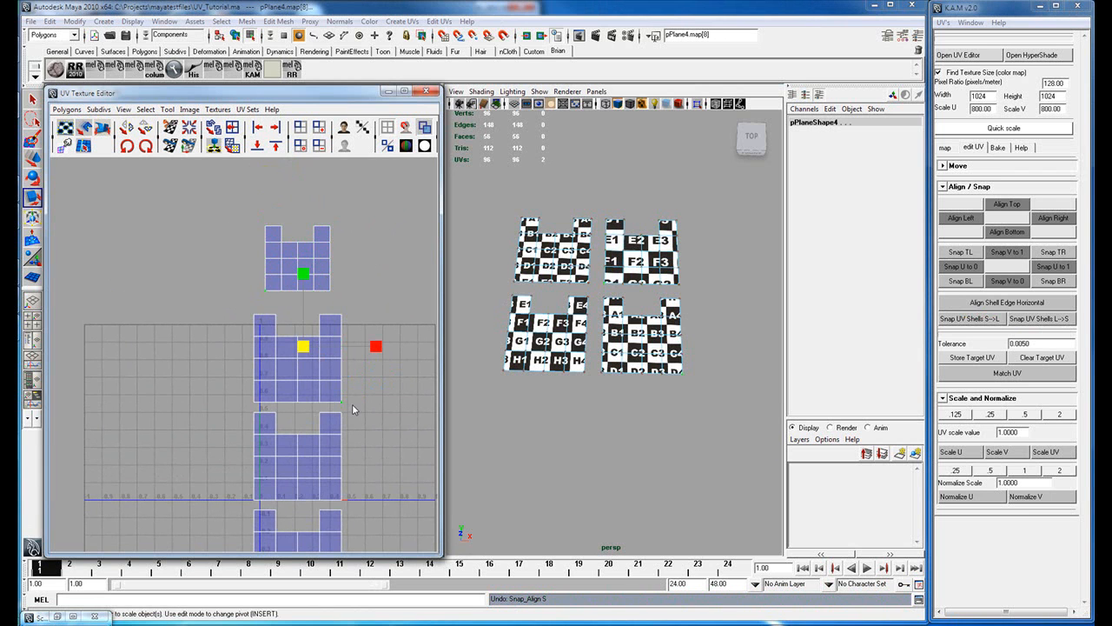
pyautogui.click(1040, 319)
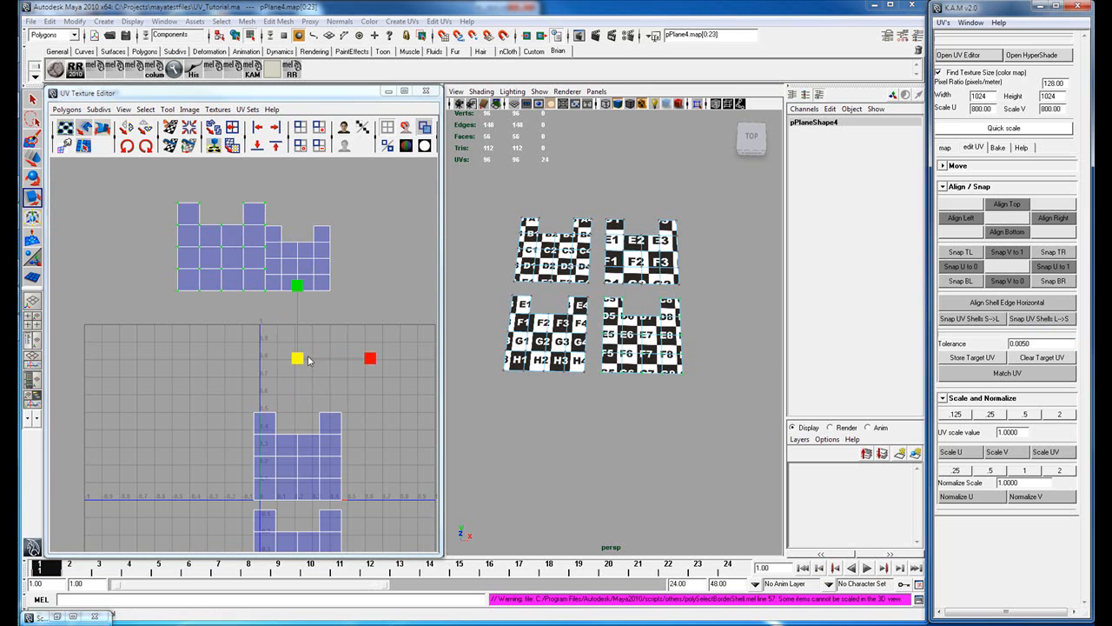
pyautogui.hotkey('ctrl', 'z')
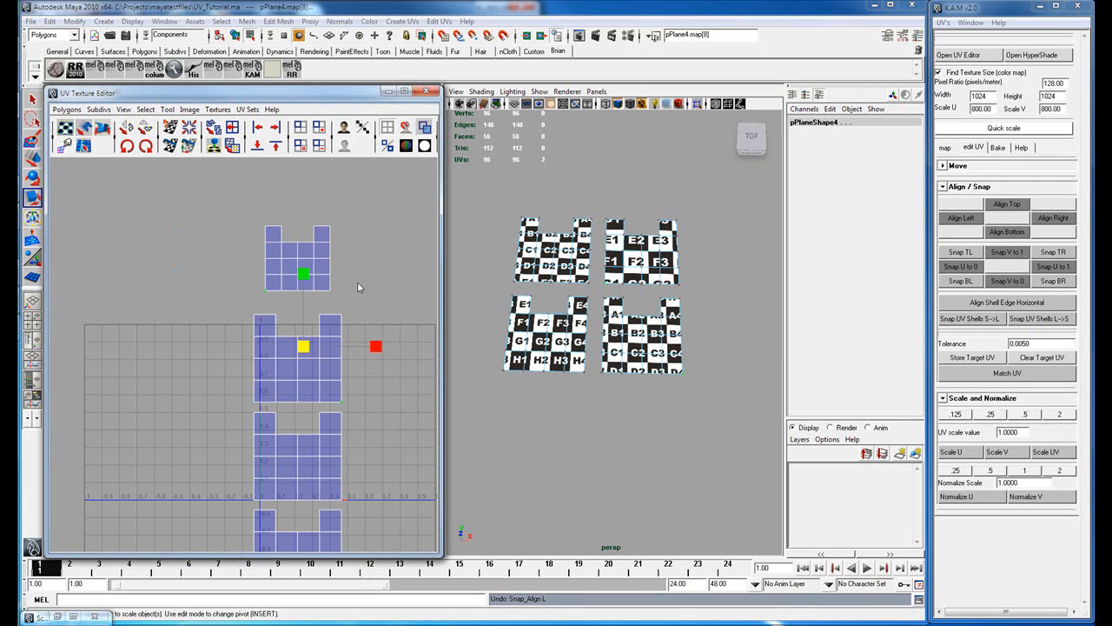
# Step: Select the reduced UV shell and move it down to the right of the column's uppermost remaining shell
pyautogui.keyDown('alt'); pyautogui.moveTo(357, 346); pyautogui.dragTo(338, 336, button='middle'); pyautogui.keyUp('alt')
pyautogui.keyDown('alt'); pyautogui.moveTo(342, 336); pyautogui.dragTo(326, 345, button='right'); pyautogui.keyUp('alt')
pyautogui.keyDown('alt'); pyautogui.moveTo(326, 346); pyautogui.dragTo(319, 328, button='middle'); pyautogui.keyUp('alt')
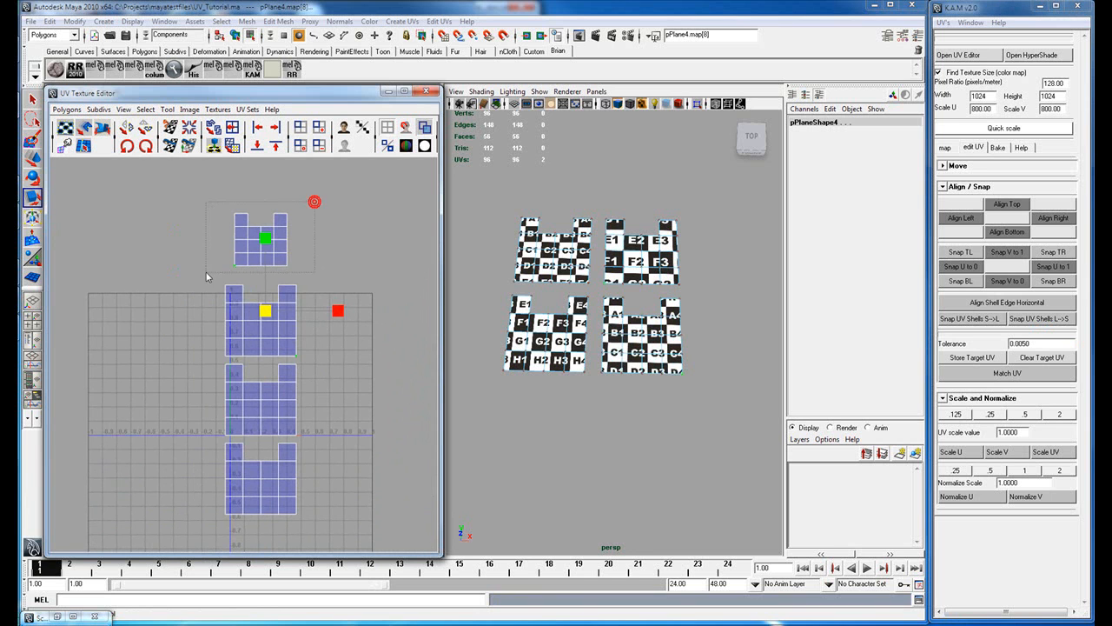
pyautogui.moveTo(209, 275); pyautogui.dragTo(207, 273)
pyautogui.press('w')
pyautogui.moveTo(264, 241); pyautogui.dragTo(340, 323)
# Step: Rotate the small UV shell by about 45 degrees
pyautogui.keyDown('alt'); pyautogui.moveTo(340, 337); pyautogui.dragTo(365, 315, button='middle'); pyautogui.keyUp('alt')
pyautogui.scroll(2, 345, 325)
pyautogui.press('e')
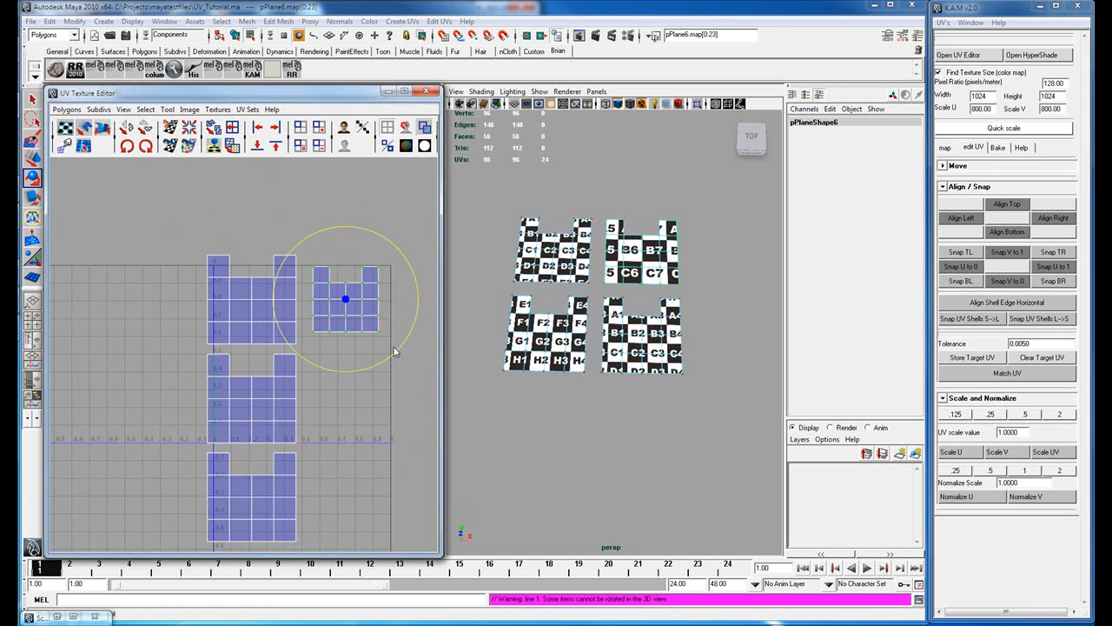
pyautogui.moveTo(387, 360); pyautogui.dragTo(311, 327)
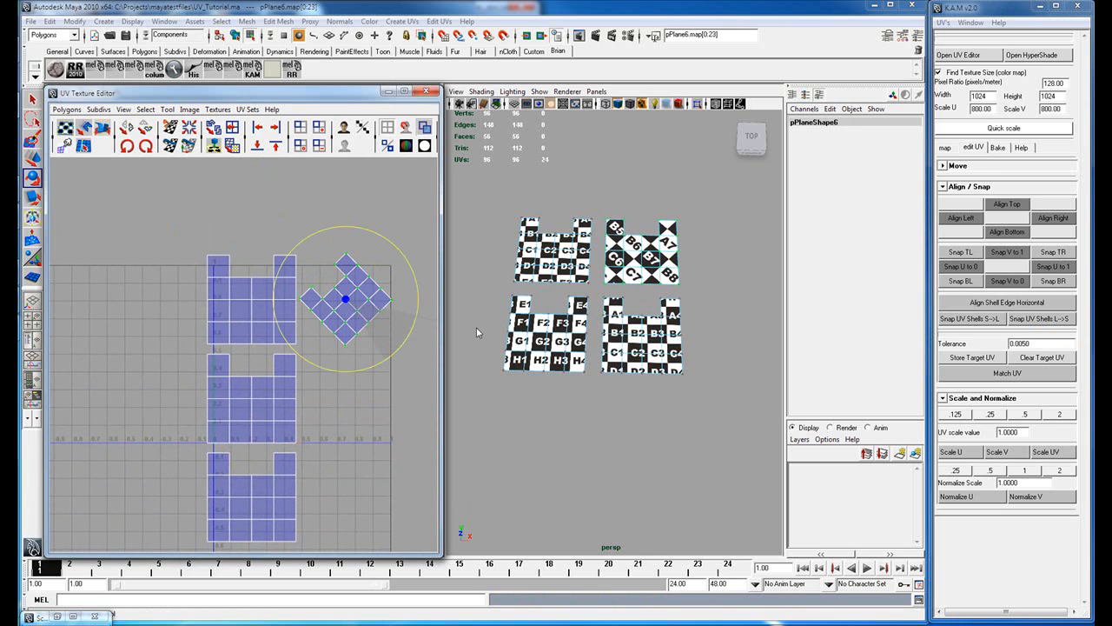
# Step: Select two UVs on the rotated shell's lower-right border and straighten the shell with Align Shell Edge Horizontal
pyautogui.keyDown('alt'); pyautogui.moveTo(310, 327); pyautogui.dragTo(296, 338, button='middle'); pyautogui.keyUp('alt')
pyautogui.keyDown('alt'); pyautogui.moveTo(331, 331); pyautogui.dragTo(381, 326, button='right'); pyautogui.keyUp('alt')
pyautogui.keyDown('alt'); pyautogui.moveTo(380, 326); pyautogui.dragTo(346, 325, button='middle'); pyautogui.keyUp('alt')
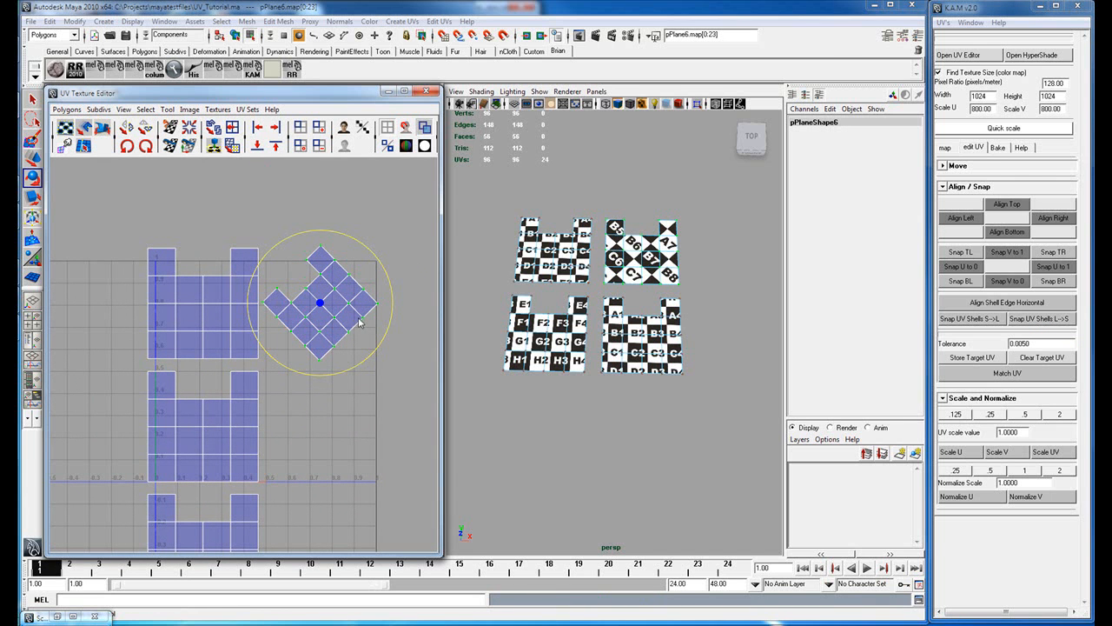
pyautogui.click(341, 339)
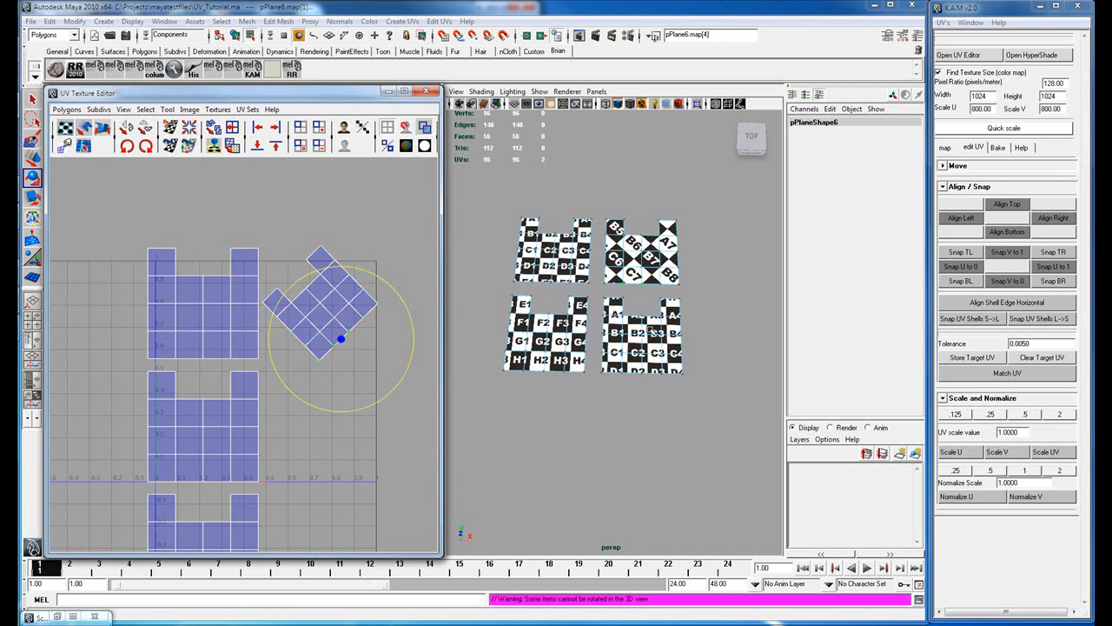
pyautogui.keyDown('shift'); pyautogui.click(370, 309); pyautogui.keyUp('shift')
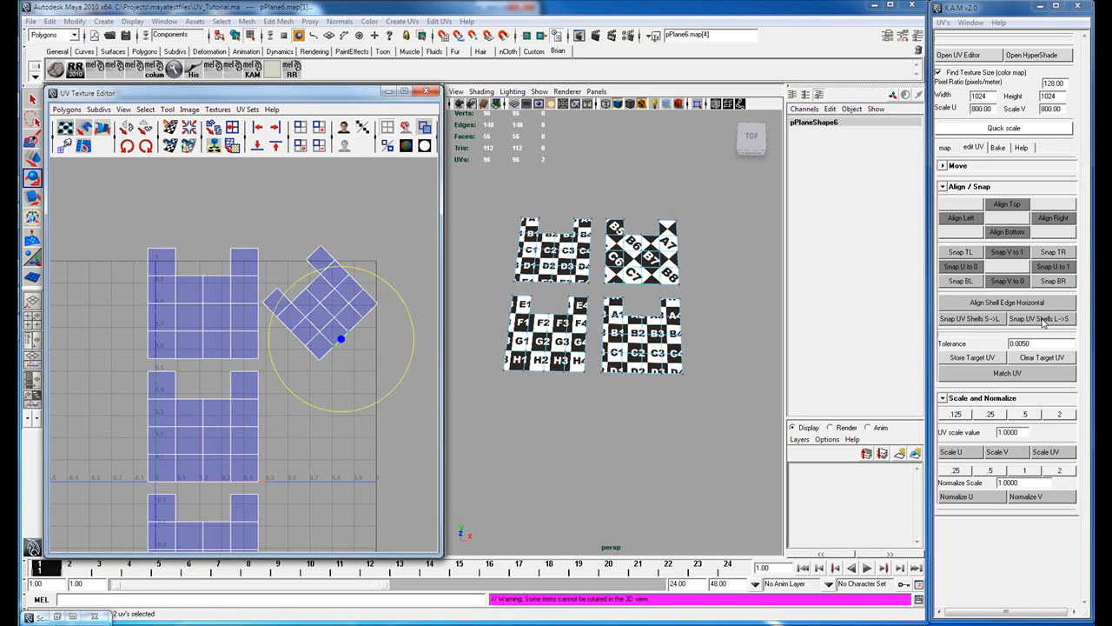
pyautogui.click(1013, 304)
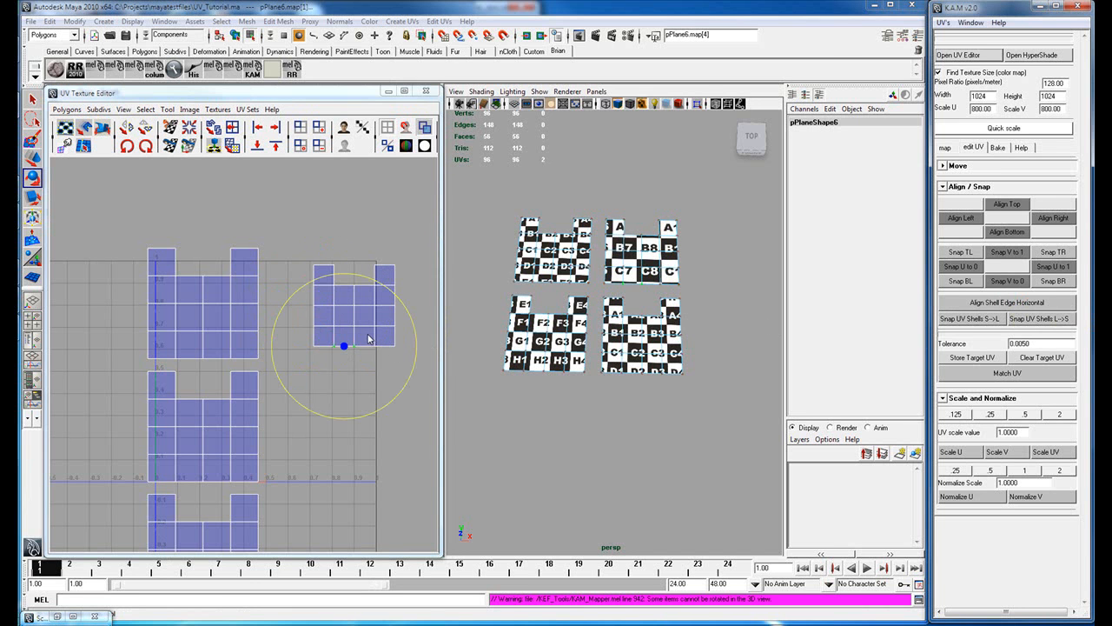
# Step: Select all UVs of the straightened small shell and rotate it counterclockwise to a tilted angle again
pyautogui.moveTo(358, 324); pyautogui.dragTo(384, 316, button='right')
pyautogui.click(366, 301)
pyautogui.click(366, 304)
pyautogui.moveTo(430, 237); pyautogui.dragTo(284, 358)
pyautogui.moveTo(380, 377); pyautogui.dragTo(423, 368)
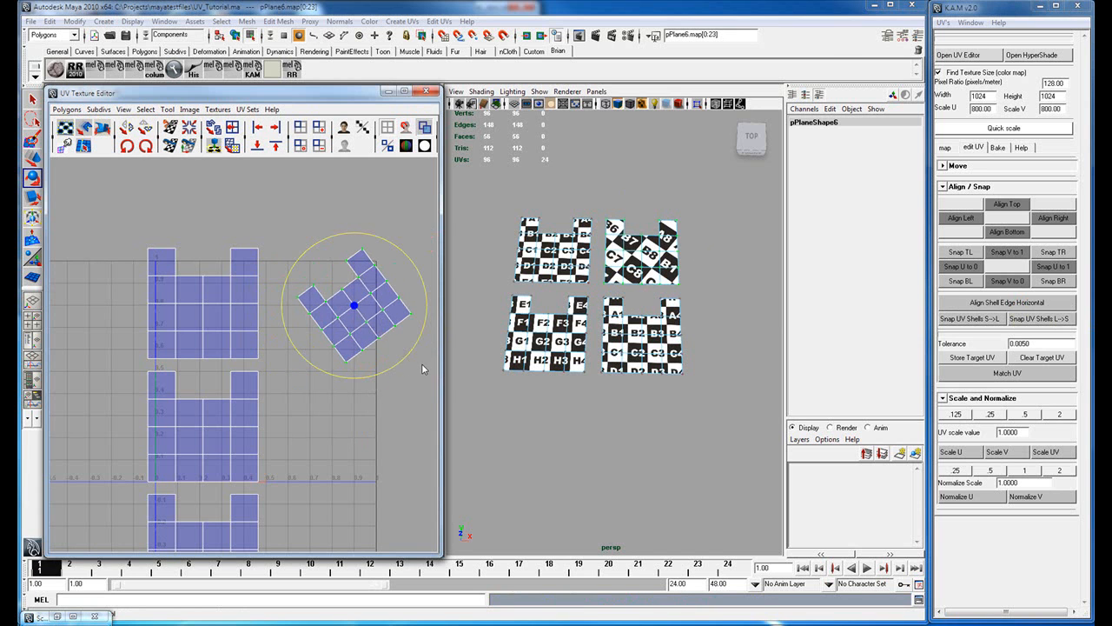
# Step: Select one interior edge of the tilted small shell and level the shell with Align Shell Edge Horizontal
pyautogui.moveTo(374, 298); pyautogui.dragTo(378, 273)
pyautogui.press('F10')
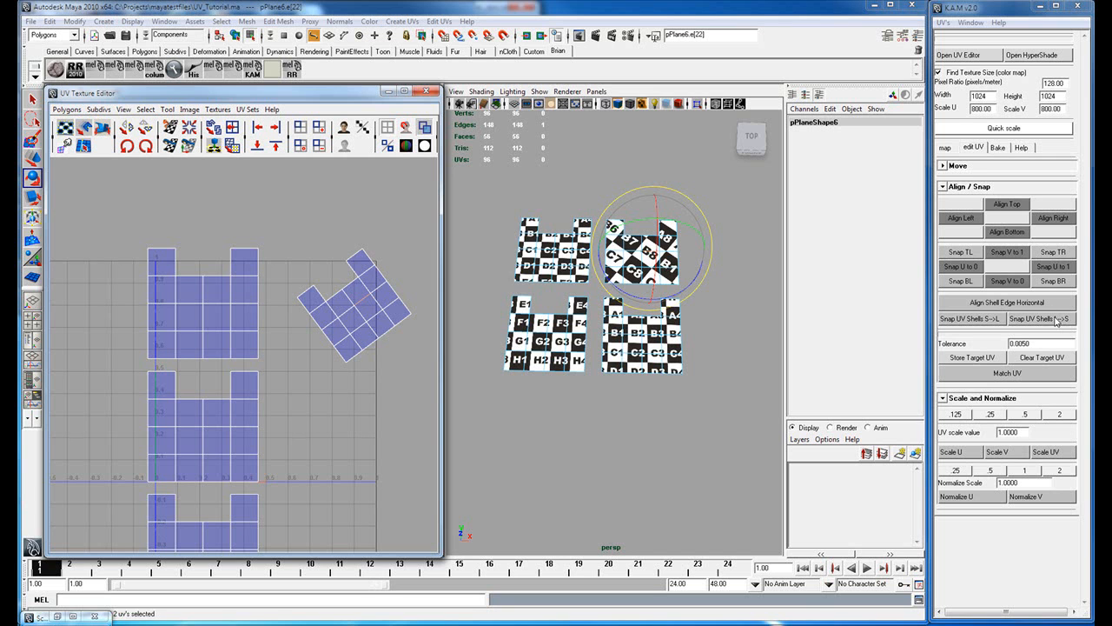
pyautogui.click(1033, 304)
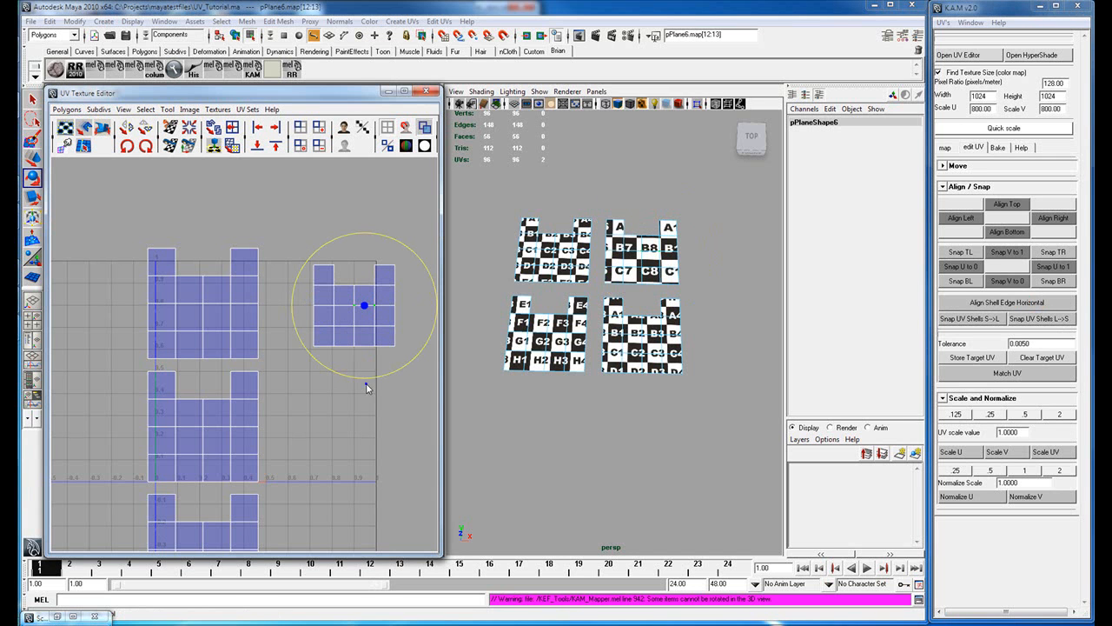
# Step: Return to UV selection and select the entire middle shell of the three-shell column
pyautogui.rightClick(376, 346)
pyautogui.keyDown('alt'); pyautogui.moveTo(348, 373); pyautogui.dragTo(350, 328, button='middle'); pyautogui.keyUp('alt')
pyautogui.rightClick(289, 371)
pyautogui.moveTo(289, 371); pyautogui.dragTo(295, 372, button='right')
pyautogui.moveTo(230, 386); pyautogui.dragTo(304, 356)
pyautogui.keyDown('ctrl'); pyautogui.moveTo(265, 364); pyautogui.dragTo(296, 352, button='right'); pyautogui.keyUp('ctrl')
pyautogui.press('r')
pyautogui.moveTo(237, 391); pyautogui.dragTo(251, 281)
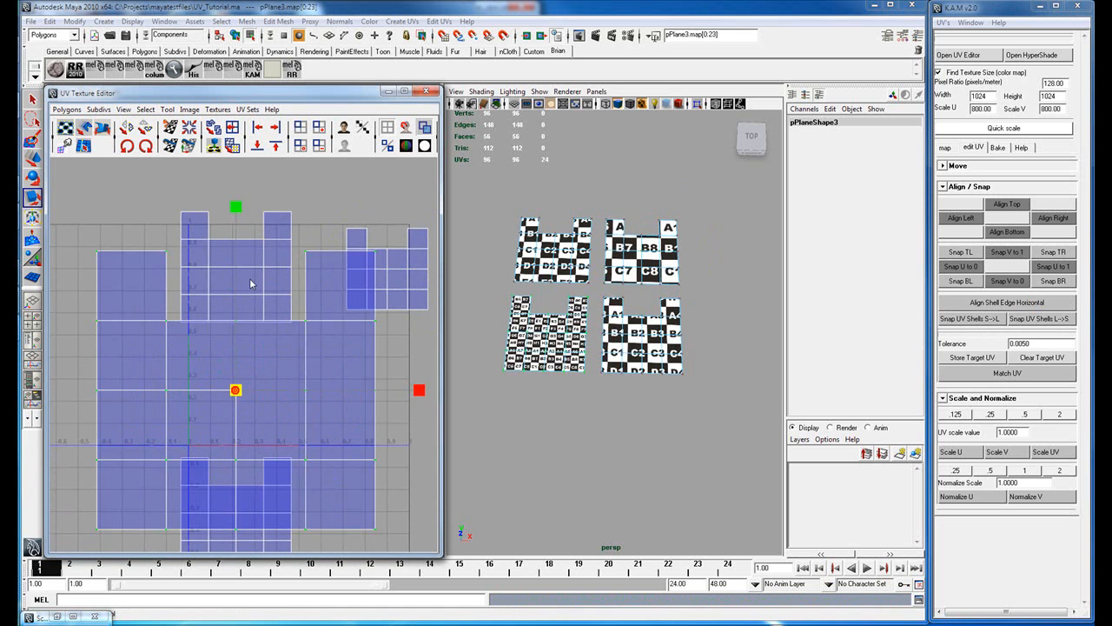
pyautogui.hotkey('ctrl', 'z')
# Step: Move the column's middle UV shell straight up so it overlaps the shell above it
pyautogui.press('w')
pyautogui.moveTo(237, 389); pyautogui.dragTo(236, 268)
pyautogui.keyDown('alt'); pyautogui.moveTo(270, 279); pyautogui.dragTo(371, 383, button='middle'); pyautogui.keyUp('alt')
pyautogui.keyDown('alt'); pyautogui.moveTo(357, 377); pyautogui.dragTo(393, 349, button='right'); pyautogui.keyUp('alt')
pyautogui.moveTo(236, 249); pyautogui.dragTo(670, 583)
pyautogui.press('a')
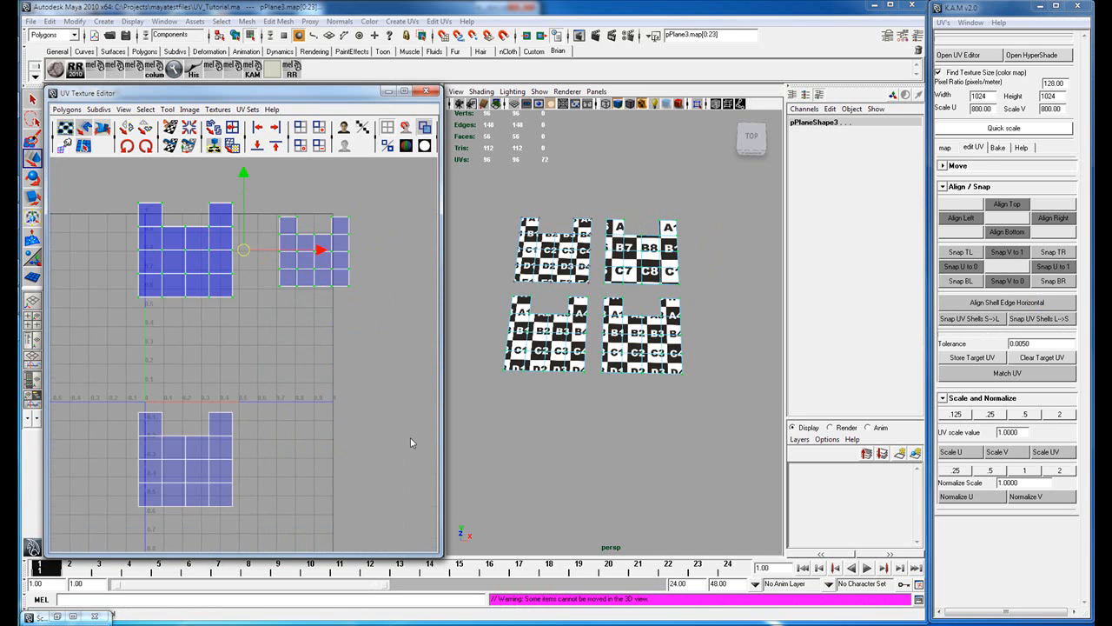
# Step: Limit the UV selection to the two overlapping shells, leaving out the small shell
pyautogui.keyDown('alt'); pyautogui.moveTo(217, 335); pyautogui.dragTo(351, 408, button='middle'); pyautogui.keyUp('alt')
pyautogui.moveTo(391, 235); pyautogui.dragTo(253, 386)
pyautogui.keyDown('alt'); pyautogui.moveTo(344, 362); pyautogui.dragTo(210, 288, button='middle'); pyautogui.keyUp('alt')
pyautogui.keyDown('alt'); pyautogui.moveTo(209, 308); pyautogui.dragTo(219, 313, button='right'); pyautogui.keyUp('alt')
pyautogui.scroll(8, 217, 315)
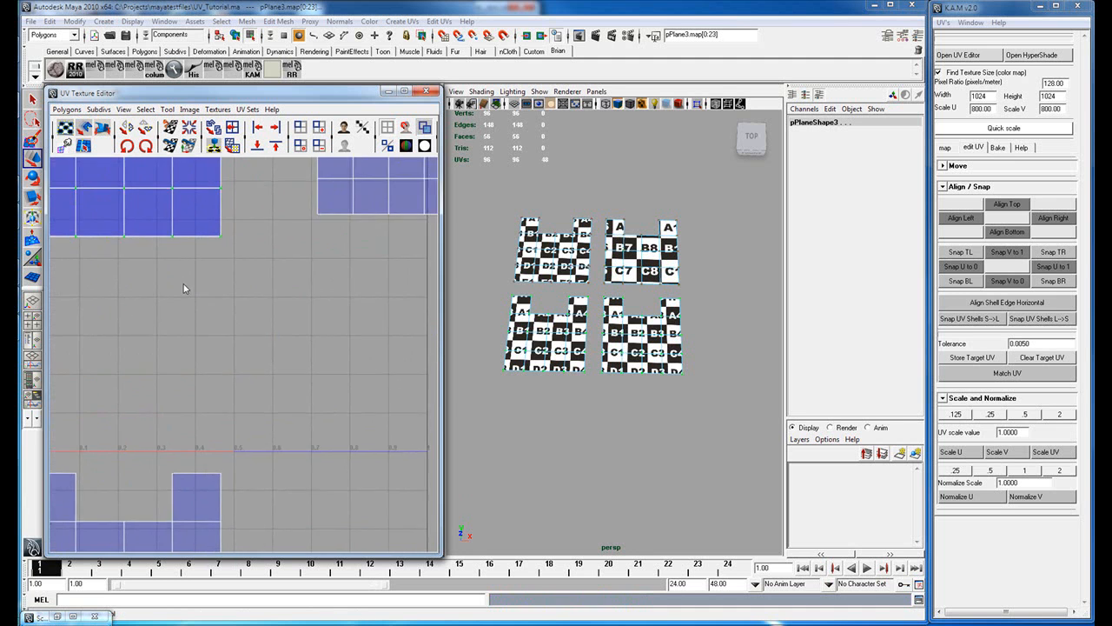
pyautogui.keyDown('alt'); pyautogui.moveTo(184, 286); pyautogui.dragTo(385, 476, button='middle'); pyautogui.keyUp('alt')
pyautogui.scroll(1, 390, 350)
pyautogui.keyDown('alt'); pyautogui.moveTo(391, 350); pyautogui.dragTo(369, 398, button='middle'); pyautogui.keyUp('alt')
pyautogui.scroll(4, 368, 397)
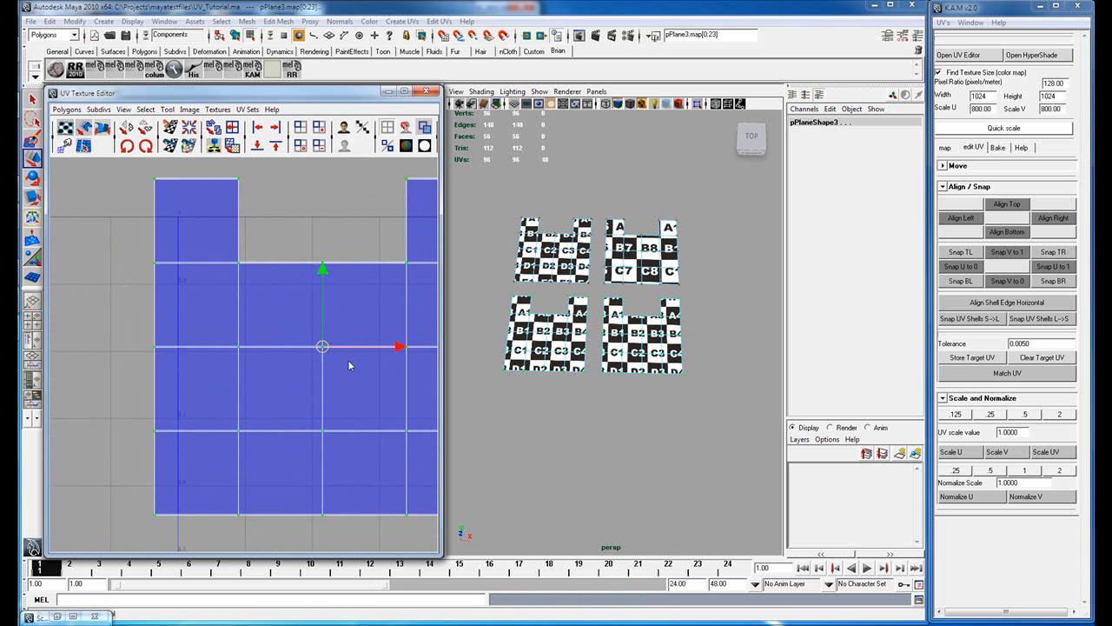
# Step: Widen the UV Texture Editor slightly and run Match UV on all UVs of the two overlapping shells
pyautogui.scroll(-1, 360, 365)
pyautogui.keyDown('alt'); pyautogui.moveTo(360, 365); pyautogui.dragTo(308, 355, button='middle'); pyautogui.keyUp('alt')
pyautogui.moveTo(442, 391); pyautogui.dragTo(451, 470)
pyautogui.moveTo(426, 185); pyautogui.dragTo(62, 532)
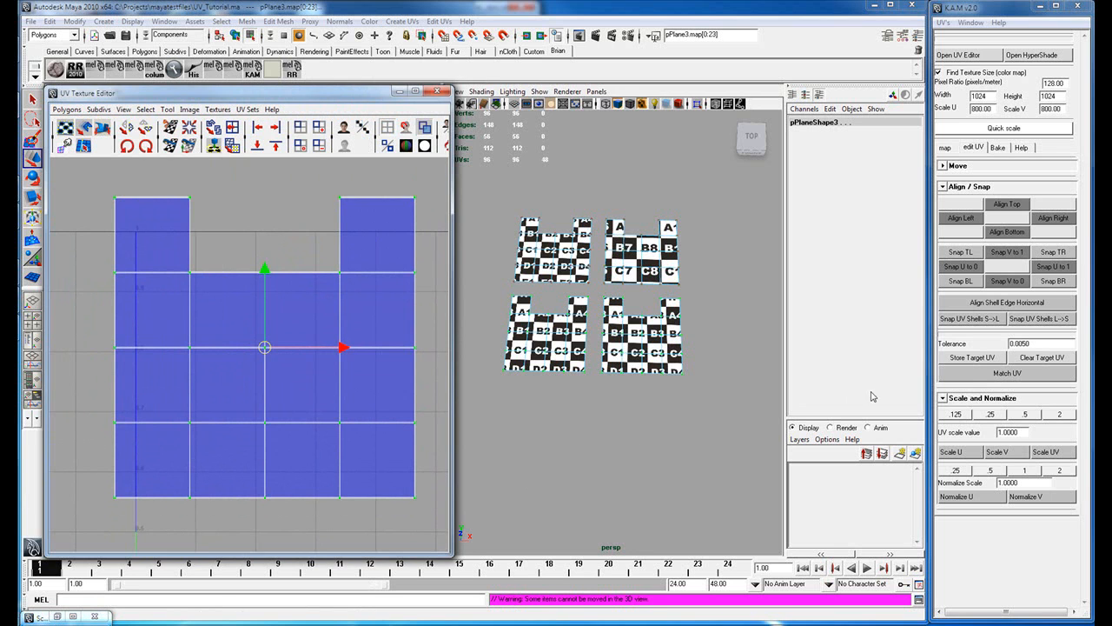
pyautogui.click(978, 375)
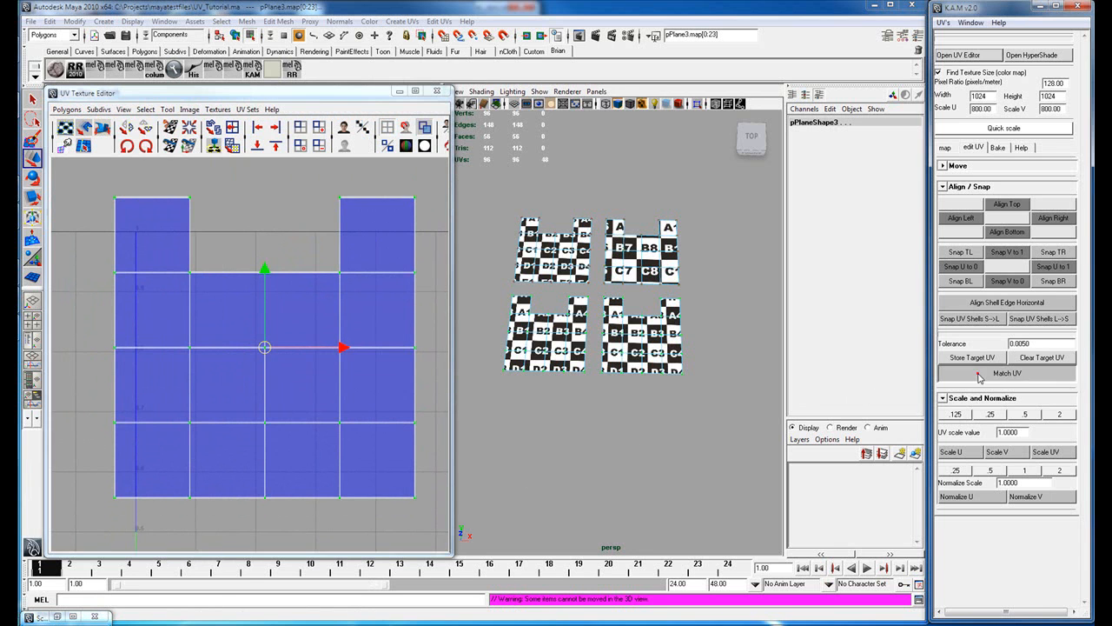
# Step: Try moving one of the overlapping shells aside to check the match, and undo the move
pyautogui.click(414, 348)
pyautogui.keyDown('ctrl'); pyautogui.moveTo(414, 347); pyautogui.dragTo(430, 325, button='right'); pyautogui.keyUp('ctrl')
pyautogui.press('f')
pyautogui.moveTo(285, 372); pyautogui.dragTo(390, 308, button='middle')
pyautogui.hotkey('ctrl', 'z')
pyautogui.click(395, 369)
# Step: Move the selected lower UV shell up and across to just beneath the small UV shell
pyautogui.keyDown('alt'); pyautogui.moveTo(389, 309); pyautogui.dragTo(327, 394, button='right'); pyautogui.keyUp('alt')
pyautogui.keyDown('alt'); pyautogui.moveTo(328, 394); pyautogui.dragTo(331, 307, button='middle'); pyautogui.keyUp('alt')
pyautogui.keyDown('alt'); pyautogui.moveTo(331, 307); pyautogui.dragTo(320, 357, button='right'); pyautogui.keyUp('alt')
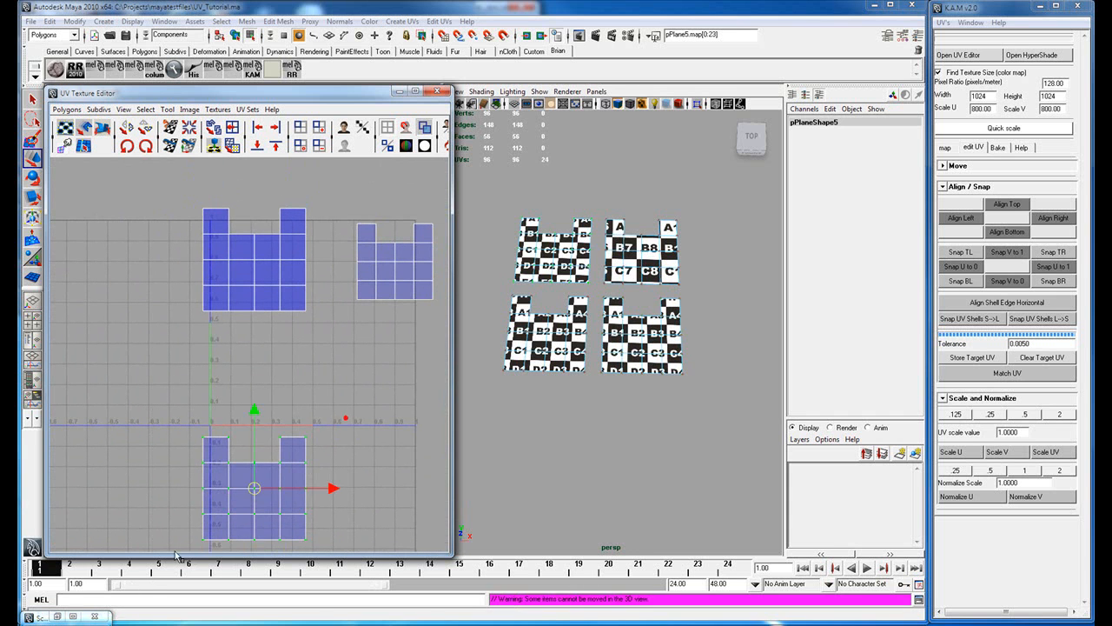
pyautogui.moveTo(251, 489); pyautogui.dragTo(392, 366)
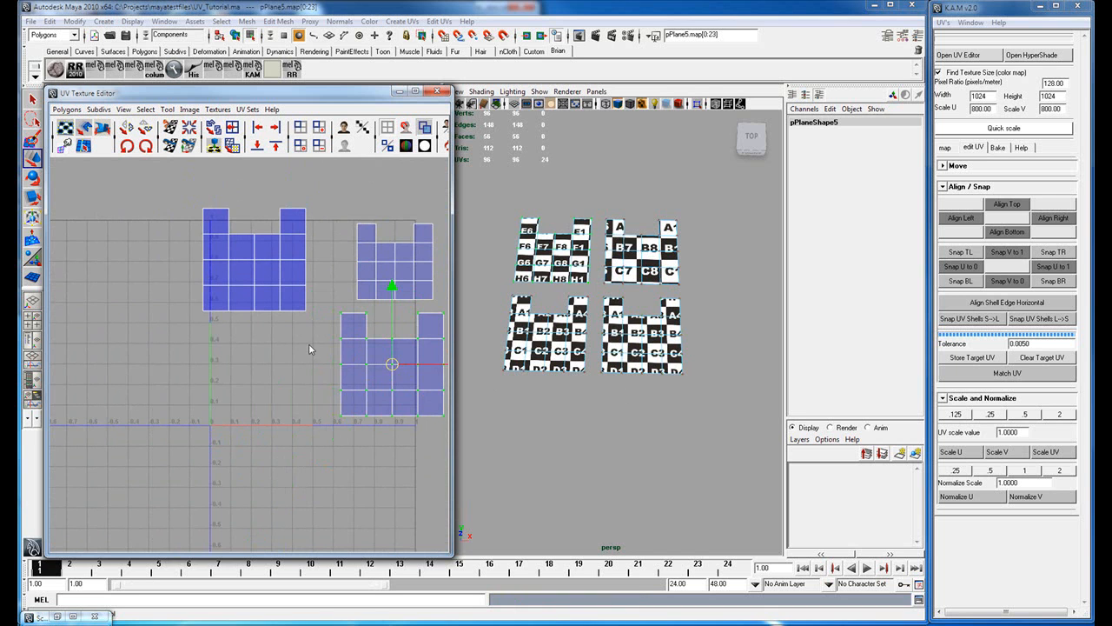
# Step: Move the small UV shell onto the shell below it and enlarge it to almost the same size, with their centres nearly coinciding
pyautogui.keyDown('alt'); pyautogui.moveTo(309, 351); pyautogui.dragTo(269, 365, button='middle'); pyautogui.keyUp('alt')
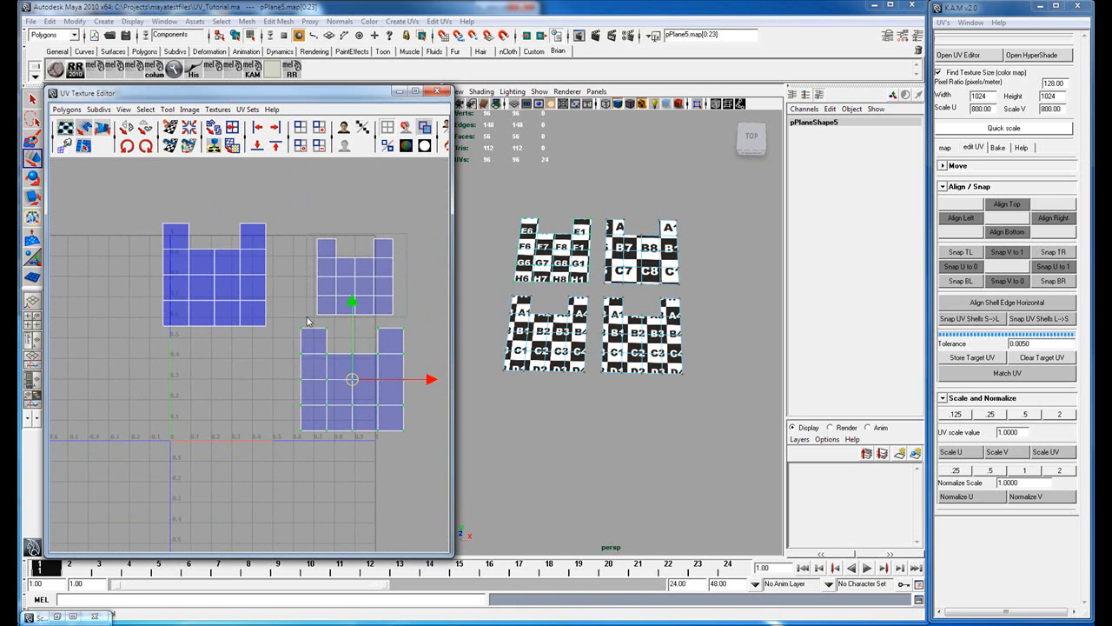
pyautogui.click(351, 297)
pyautogui.moveTo(355, 283); pyautogui.dragTo(352, 382)
pyautogui.press('r')
pyautogui.press('w')
pyautogui.keyDown('alt'); pyautogui.moveTo(315, 384); pyautogui.dragTo(372, 385, button='right'); pyautogui.keyUp('alt')
pyautogui.keyDown('alt'); pyautogui.moveTo(365, 383); pyautogui.dragTo(303, 358, button='middle'); pyautogui.keyUp('alt')
pyautogui.keyDown('alt'); pyautogui.moveTo(357, 373); pyautogui.dragTo(392, 376, button='right'); pyautogui.keyUp('alt')
pyautogui.keyDown('alt'); pyautogui.moveTo(388, 377); pyautogui.dragTo(312, 372, button='middle'); pyautogui.keyUp('alt')
pyautogui.moveTo(316, 374); pyautogui.dragTo(310, 372)
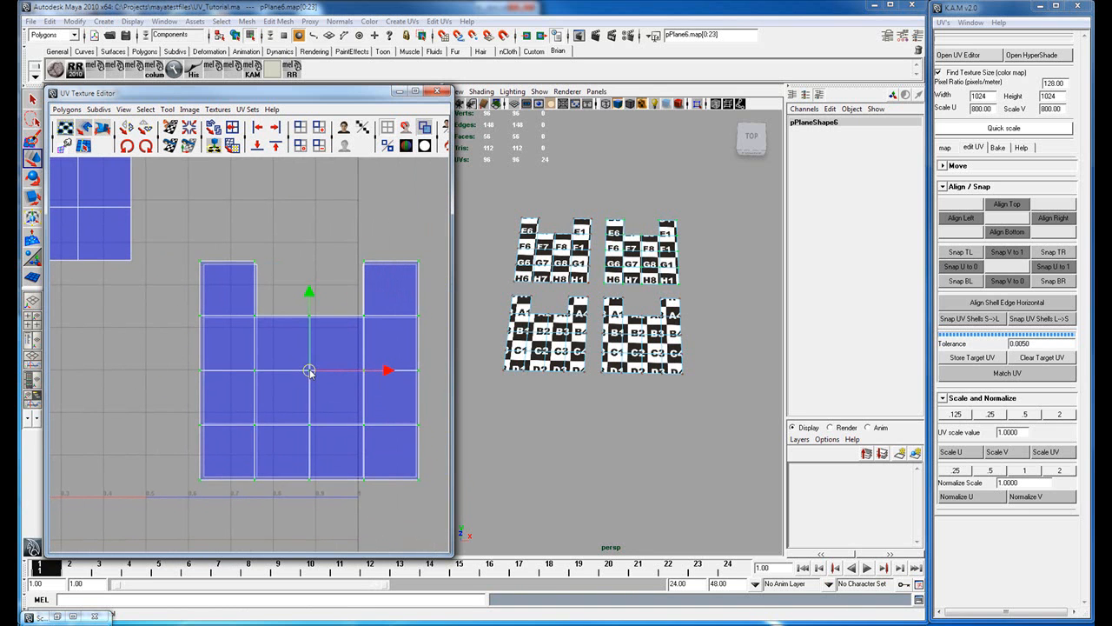
# Step: Store the enlarged shell's UVs as the match target and select the other overlapping shell
pyautogui.keyDown('alt'); pyautogui.moveTo(330, 403); pyautogui.dragTo(354, 402, button='right'); pyautogui.keyUp('alt')
pyautogui.keyDown('alt'); pyautogui.moveTo(354, 403); pyautogui.dragTo(320, 392, button='middle'); pyautogui.keyUp('alt')
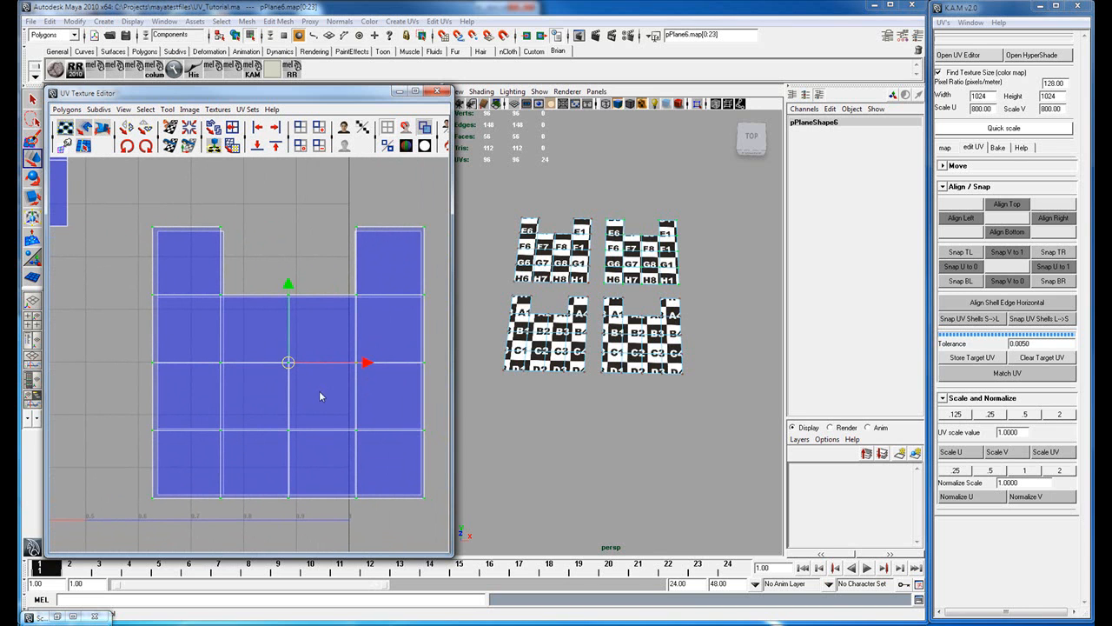
pyautogui.click(991, 358)
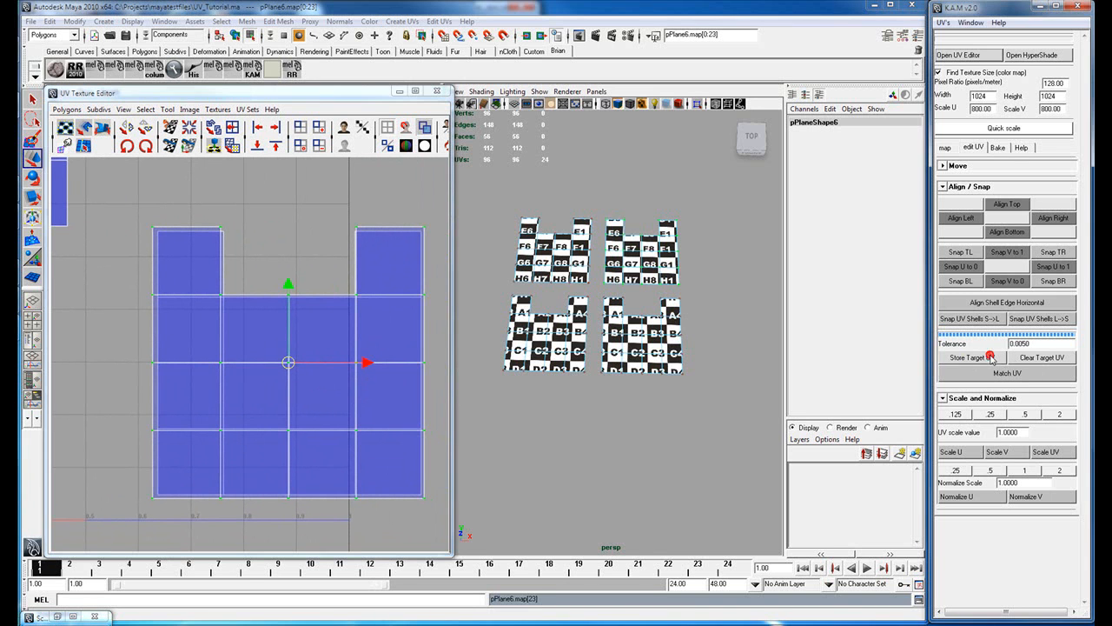
pyautogui.click(421, 233)
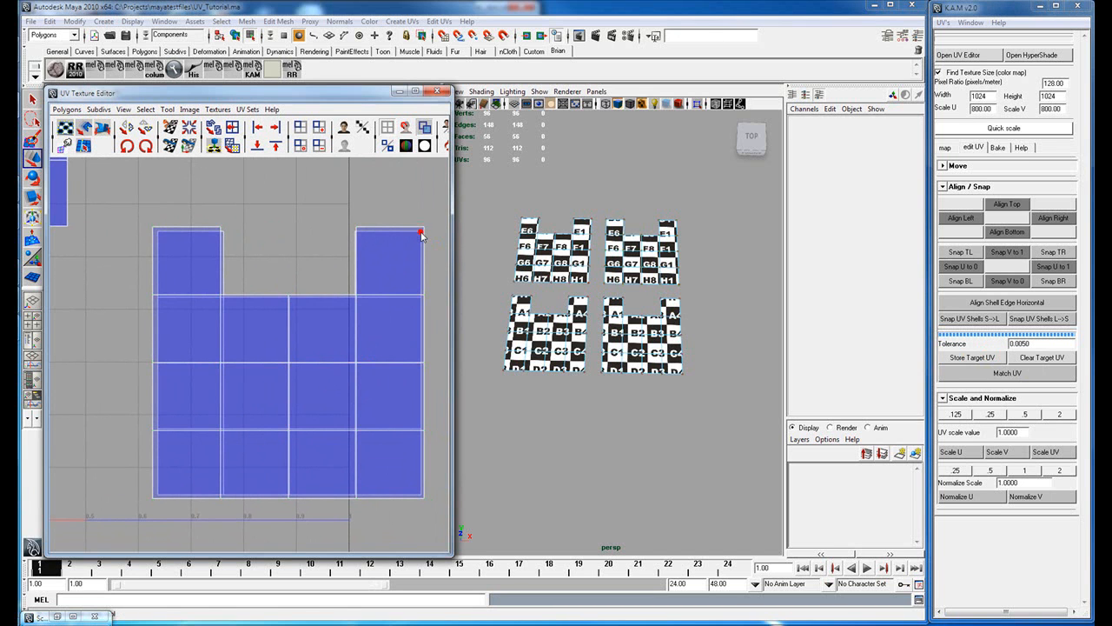
pyautogui.moveTo(420, 233); pyautogui.dragTo(447, 221, button='right')
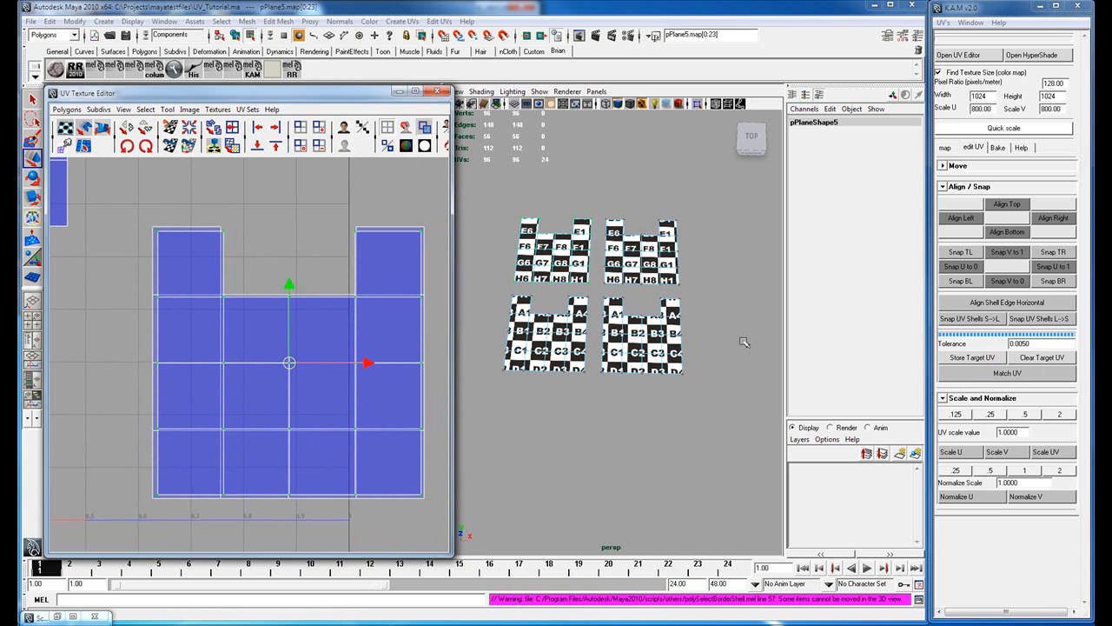
# Step: Try Match UV on the selected shell at the 0.0050 tolerance, and undo the match
pyautogui.click(1024, 373)
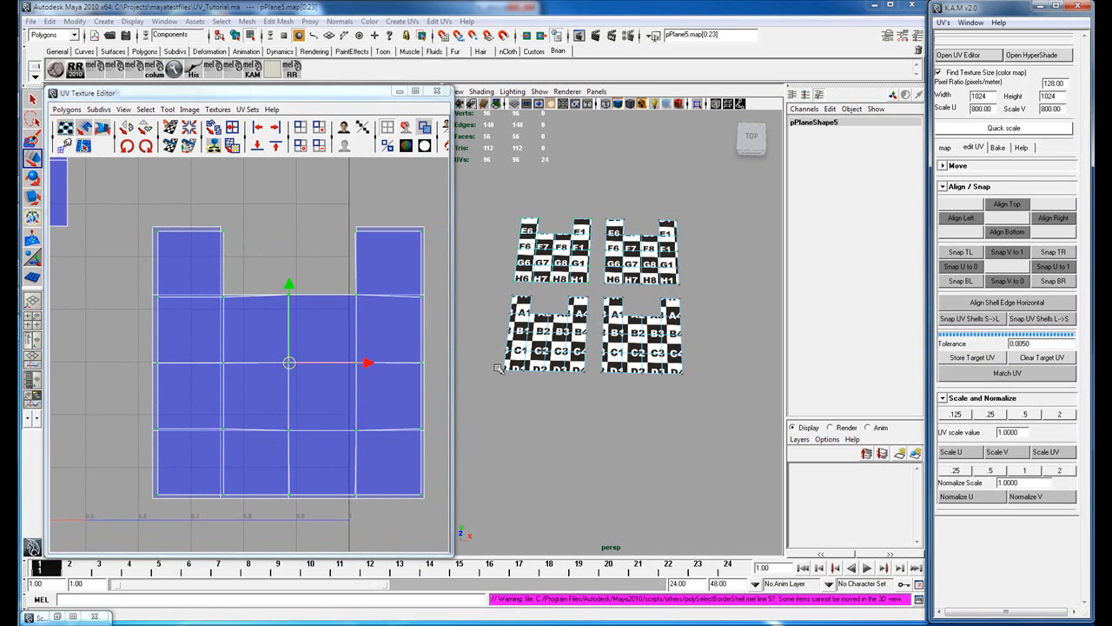
pyautogui.click(374, 356)
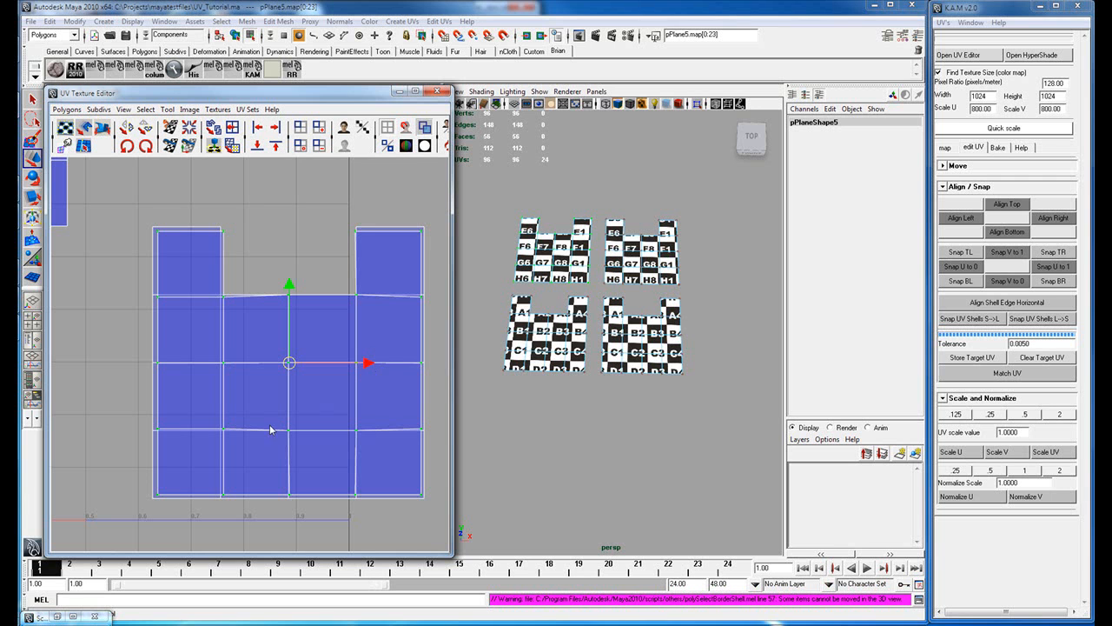
pyautogui.hotkey('ctrl', 'z')
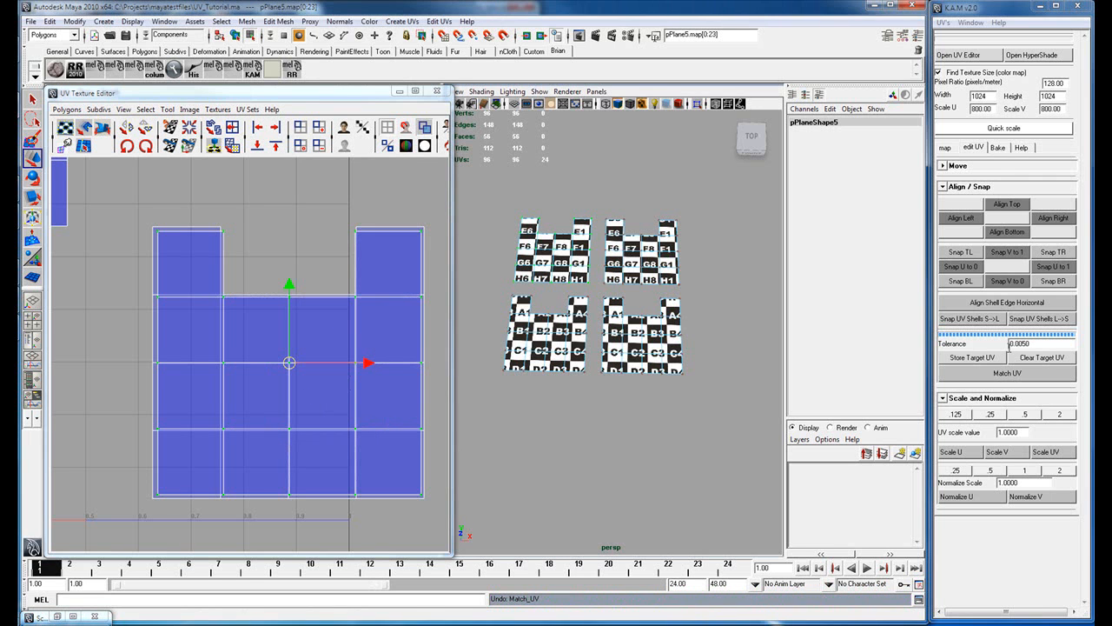
# Step: Set the match tolerance to .01 and run Match UV on the selected shell
pyautogui.doubleClick(1021, 344)
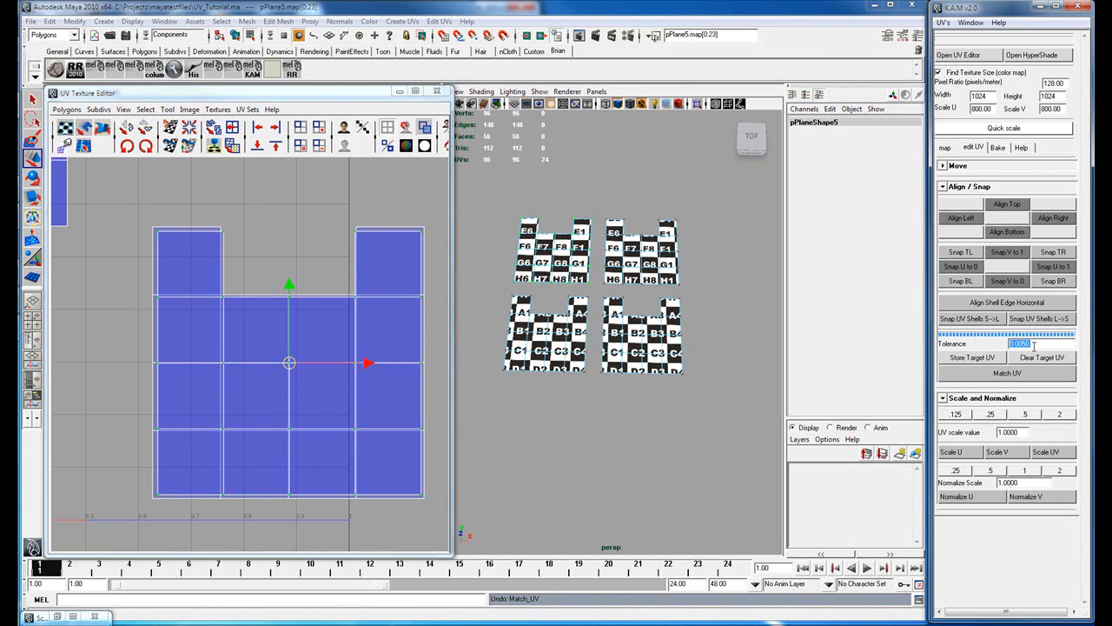
pyautogui.press('BackSpace')
pyautogui.write('.001')
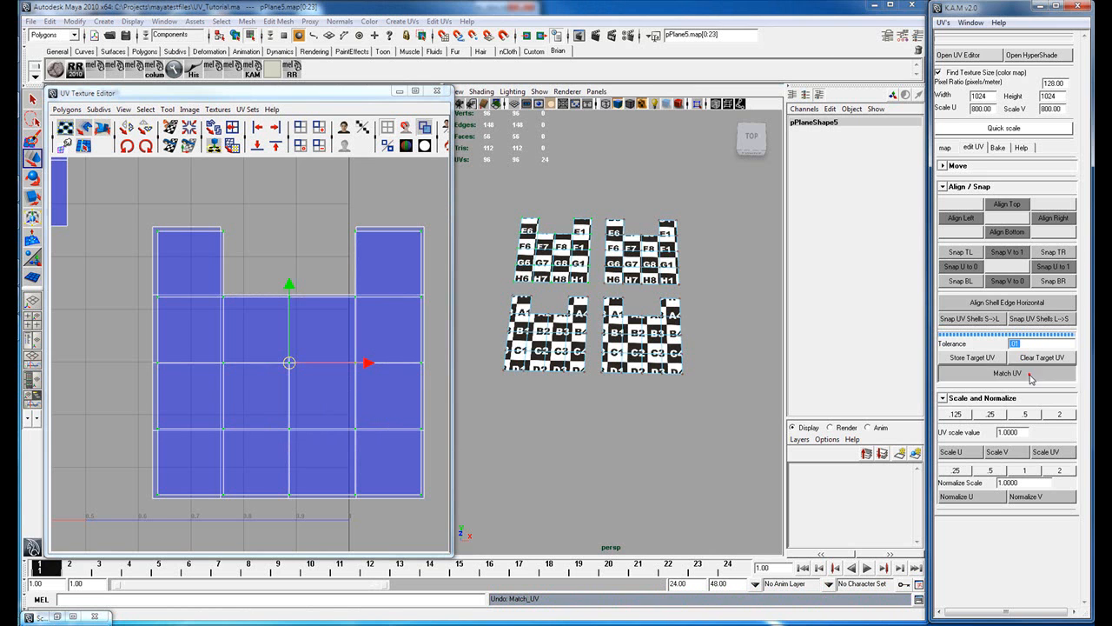
pyautogui.click(1031, 375)
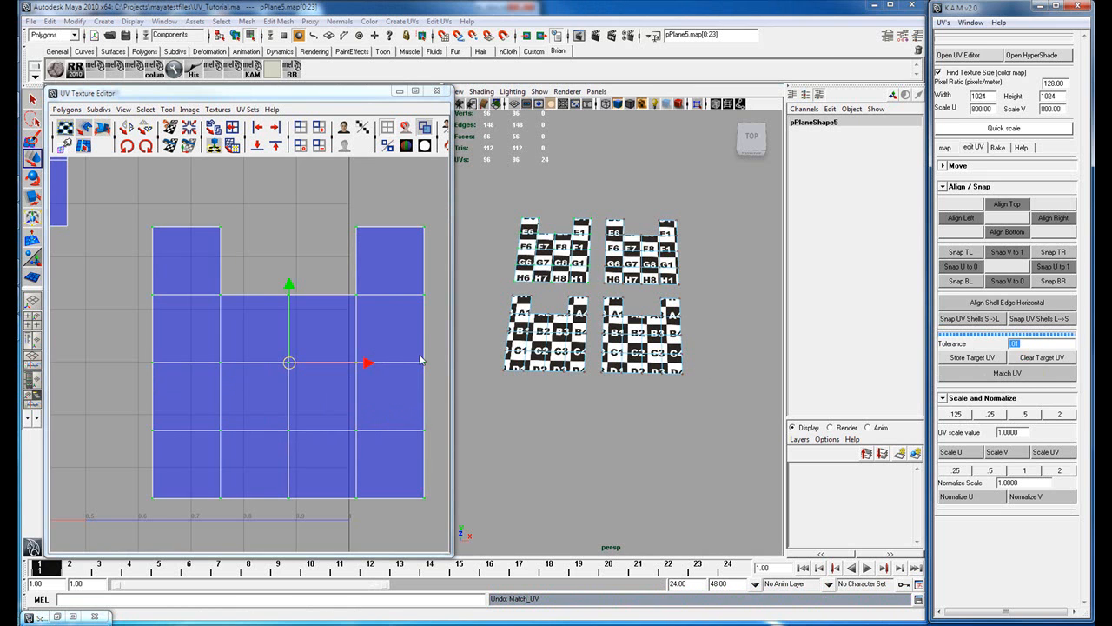
# Step: Try moving the matched shell away from its target to check the result, and undo the move
pyautogui.rightClick(290, 364)
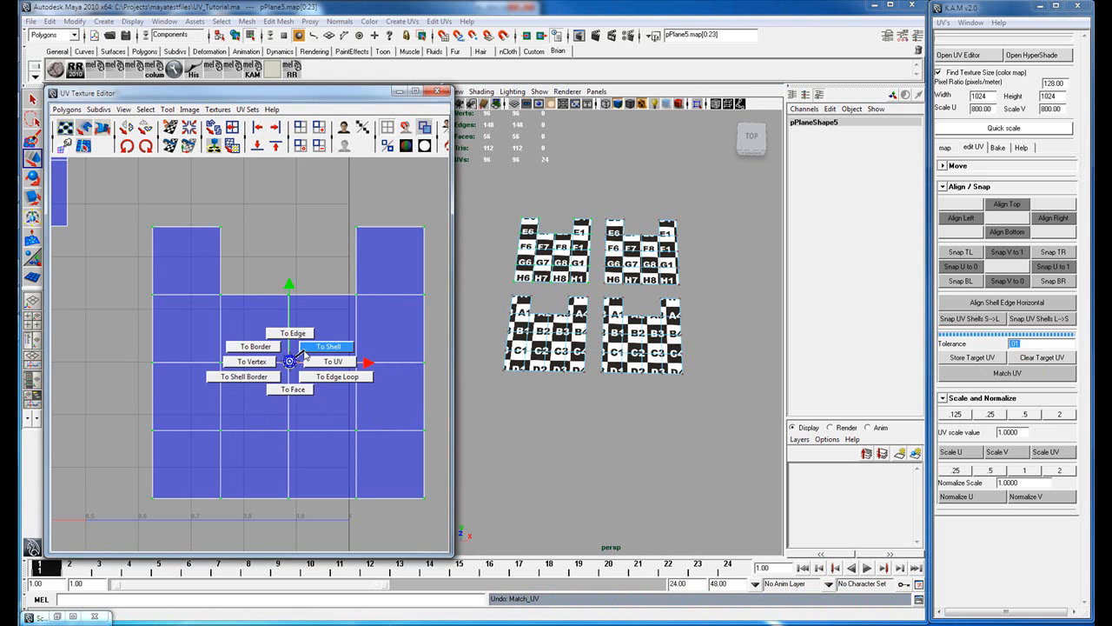
pyautogui.moveTo(289, 363); pyautogui.dragTo(352, 388)
pyautogui.hotkey('ctrl', 'z')
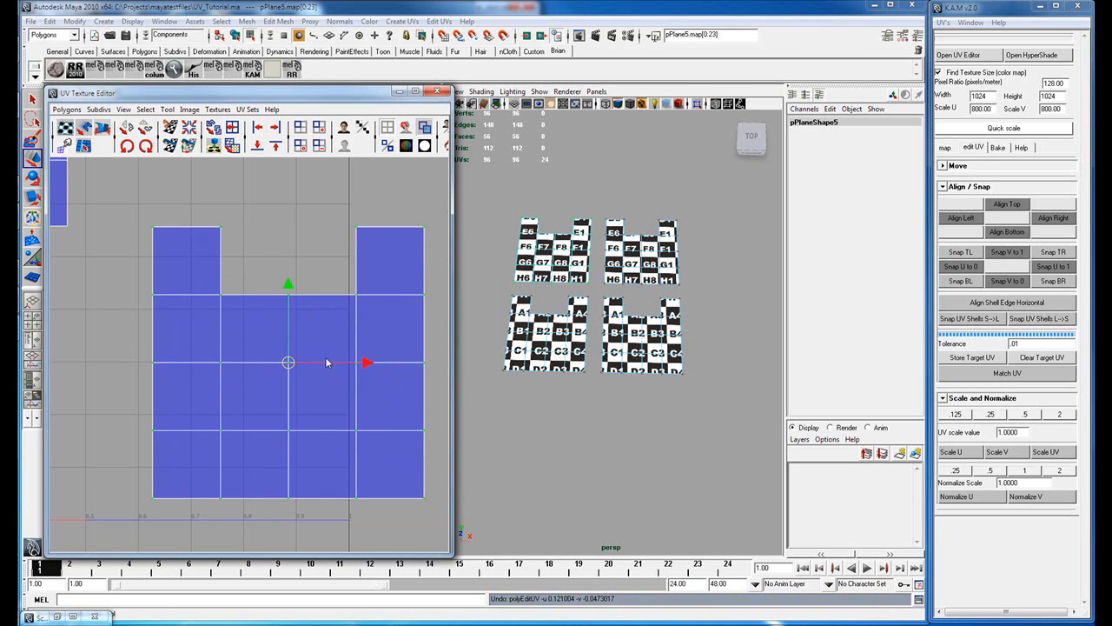
# Step: Scale the matched shell down slightly inside its target, and match it to the target again with the tolerance set to .1
pyautogui.press('r')
pyautogui.moveTo(289, 363); pyautogui.dragTo(285, 363)
pyautogui.click(969, 375)
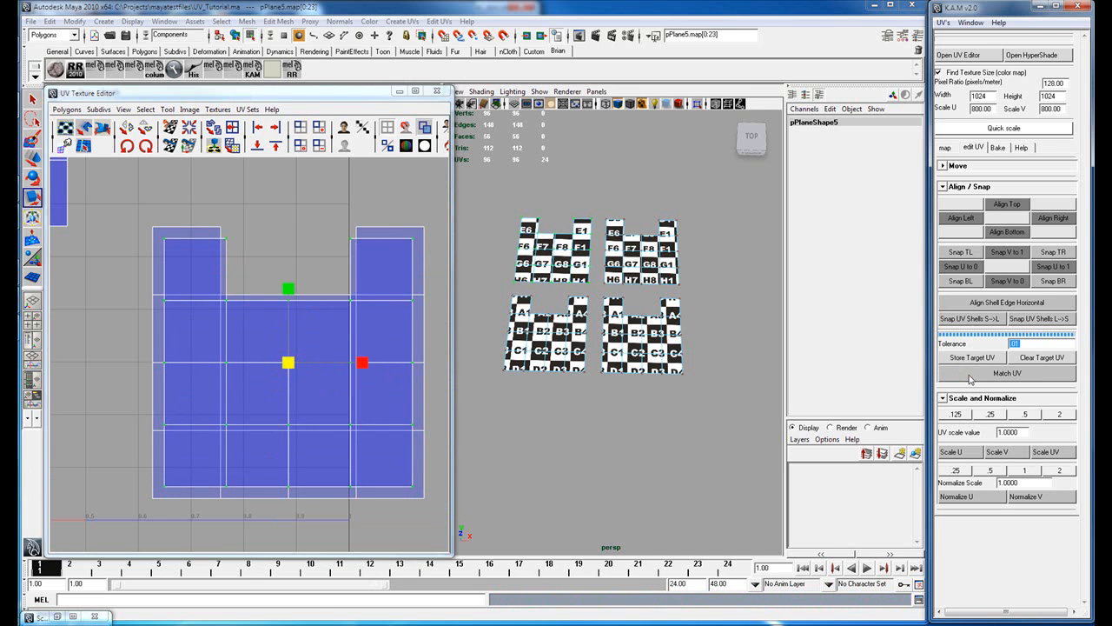
pyautogui.click(1023, 343)
pyautogui.click(993, 373)
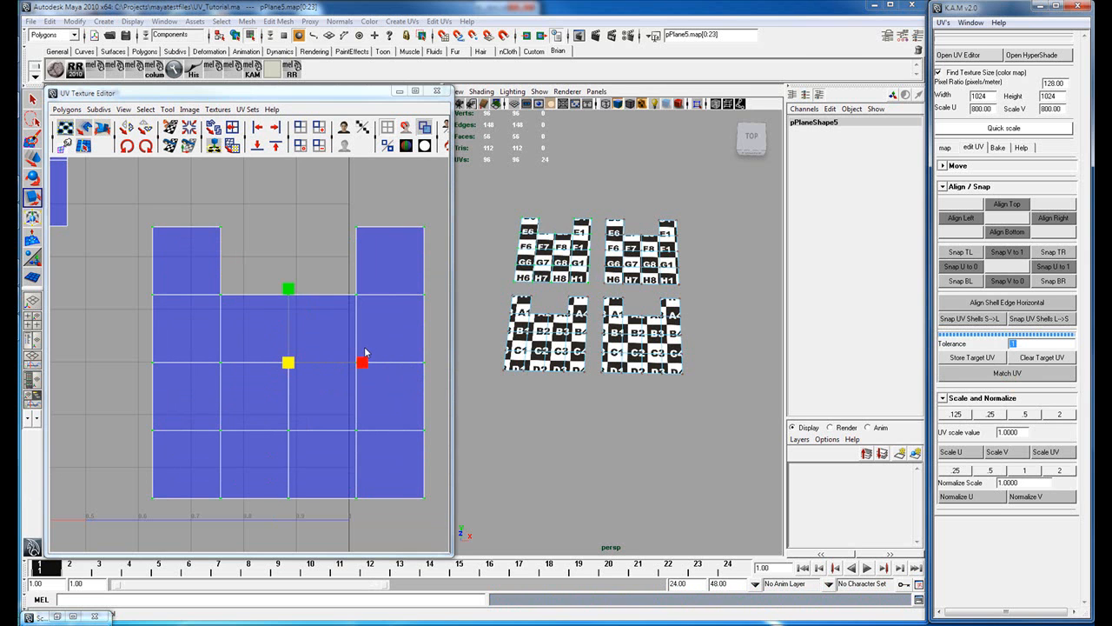
# Step: Clear the UV selection and collapse the Align / Snap section of the K.A.M tool
pyautogui.keyDown('alt'); pyautogui.moveTo(205, 298); pyautogui.dragTo(310, 348, button='middle'); pyautogui.keyUp('alt')
pyautogui.keyDown('alt'); pyautogui.moveTo(310, 347); pyautogui.dragTo(255, 319, button='right'); pyautogui.keyUp('alt')
pyautogui.keyDown('alt'); pyautogui.moveTo(254, 319); pyautogui.dragTo(289, 333, button='middle'); pyautogui.keyUp('alt')
pyautogui.keyDown('alt'); pyautogui.moveTo(290, 332); pyautogui.dragTo(301, 336, button='right'); pyautogui.keyUp('alt')
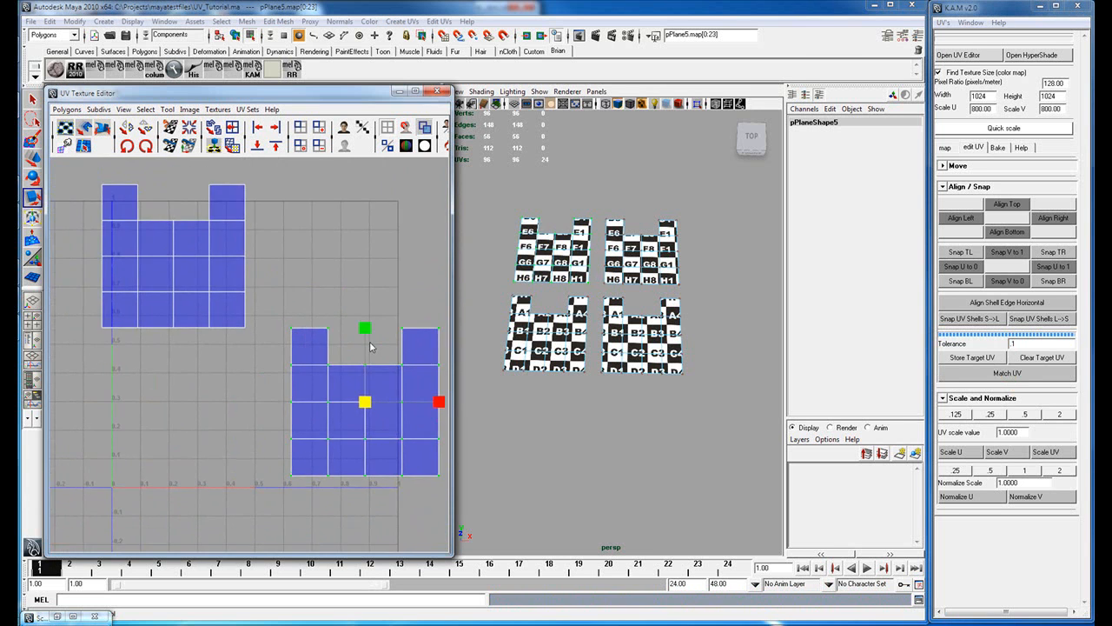
pyautogui.click(371, 345)
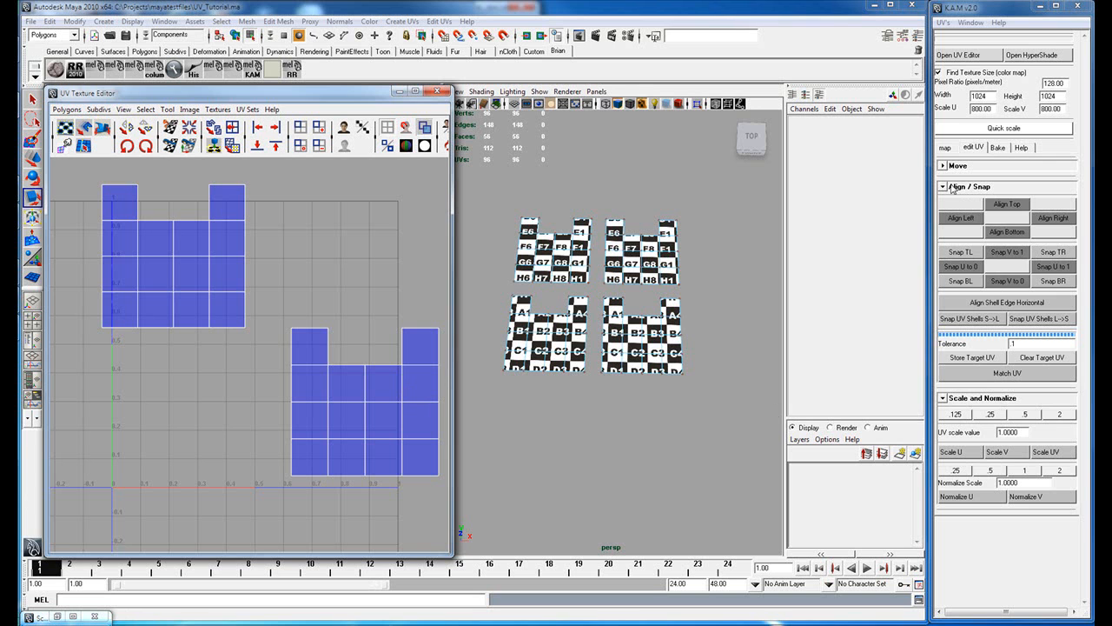
pyautogui.click(954, 187)
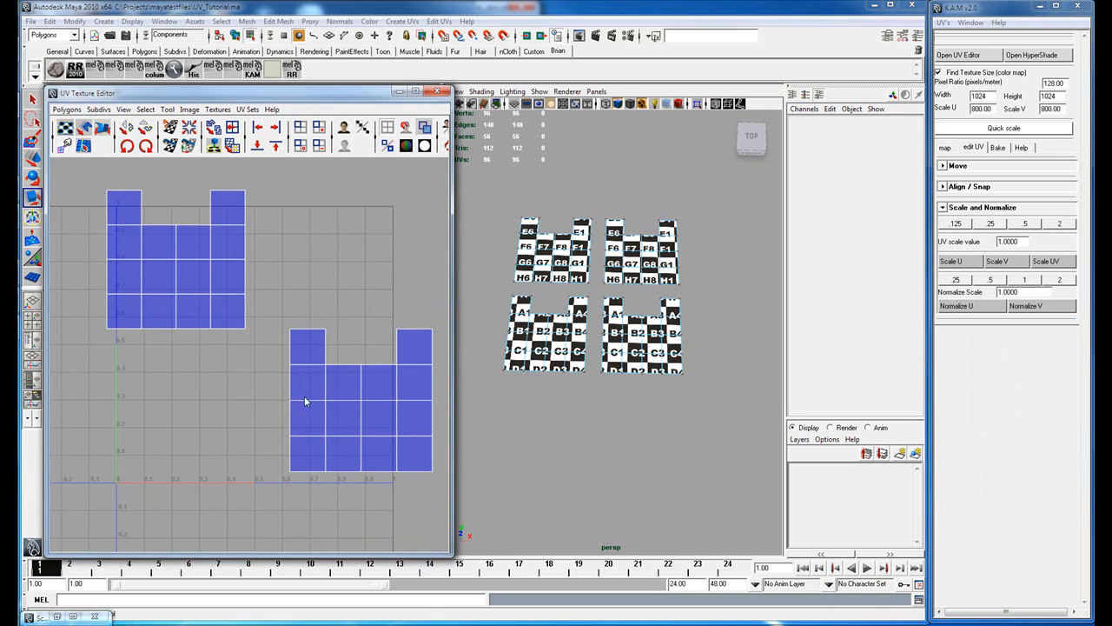
# Step: Select the upper pair of overlapping UV shells and move them horizontally out of the 0–1 UV square, toward negative U
pyautogui.keyDown('alt'); pyautogui.moveTo(305, 397); pyautogui.dragTo(254, 387, button='middle'); pyautogui.keyUp('alt')
pyautogui.moveTo(371, 350); pyautogui.dragTo(400, 344, button='right')
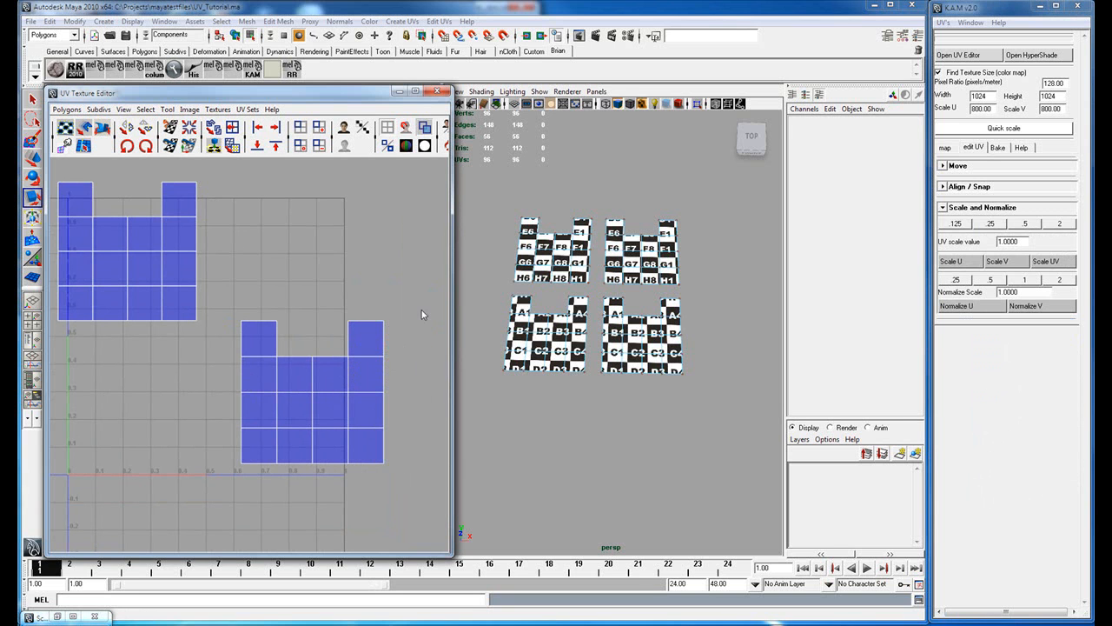
pyautogui.moveTo(417, 301); pyautogui.dragTo(238, 496)
pyautogui.keyDown('alt'); pyautogui.moveTo(286, 345); pyautogui.dragTo(387, 347, button='middle'); pyautogui.keyUp('alt')
pyautogui.keyDown('alt'); pyautogui.moveTo(387, 348); pyautogui.dragTo(355, 344, button='right'); pyautogui.keyUp('alt')
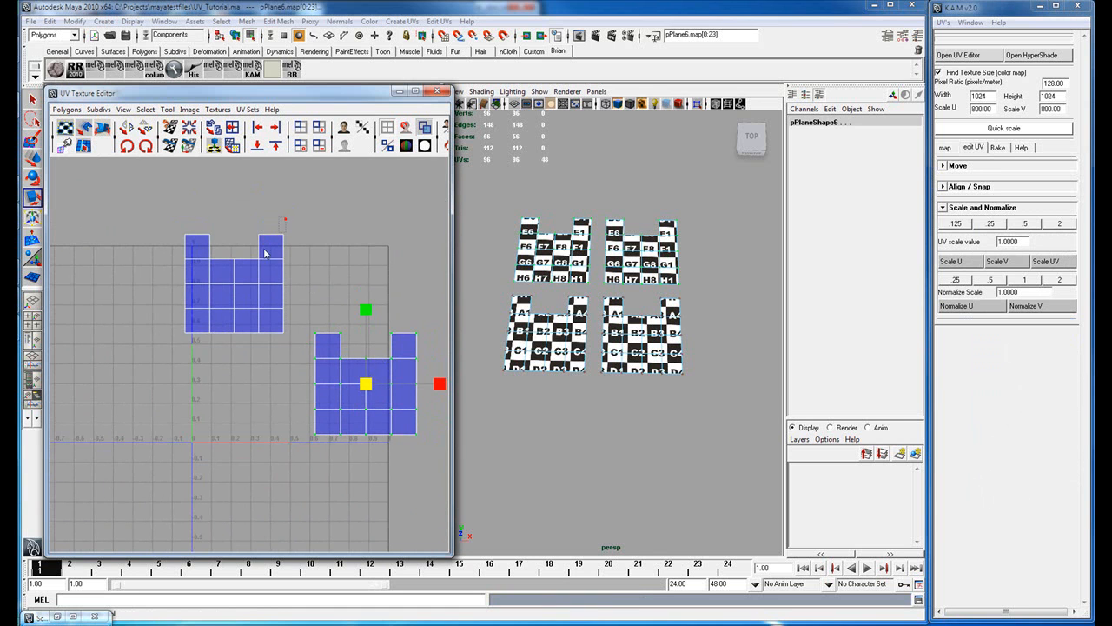
pyautogui.moveTo(286, 222); pyautogui.dragTo(199, 323)
pyautogui.press('w')
pyautogui.moveTo(310, 285); pyautogui.dragTo(213, 286)
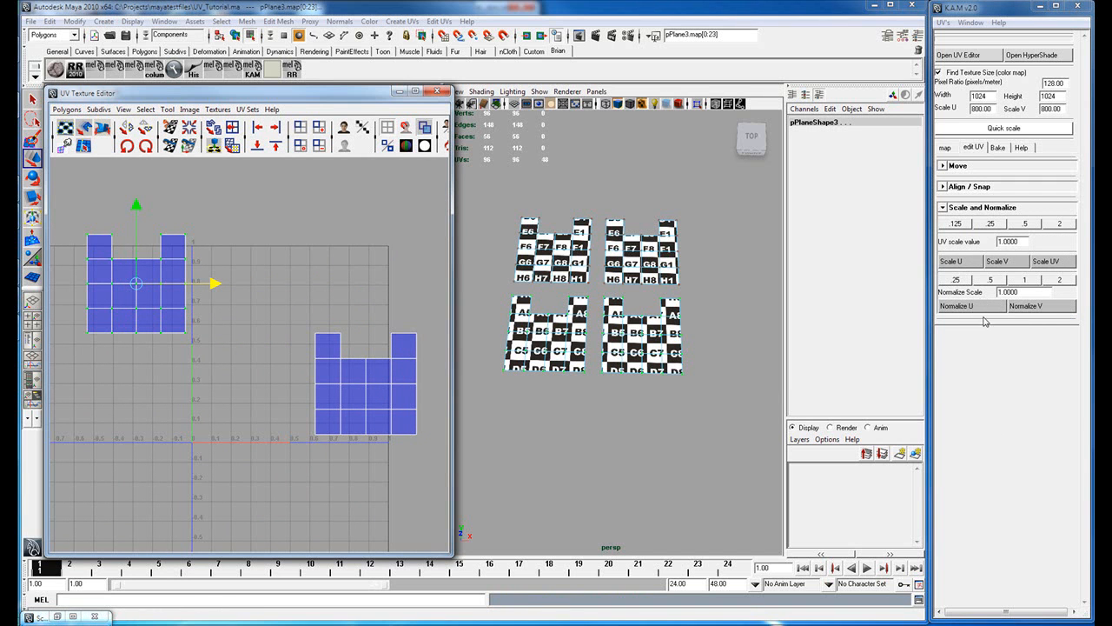
# Step: Select the other pair of overlapping UV shells and stretch them horizontally to more than twice their width
pyautogui.click(388, 376)
pyautogui.press('r')
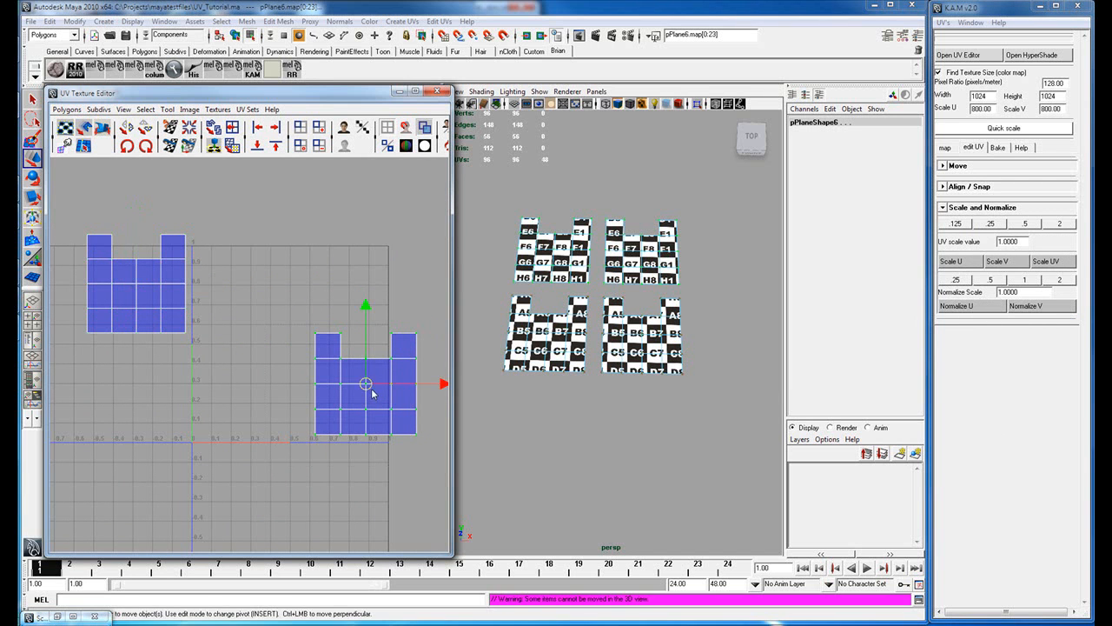
pyautogui.moveTo(441, 386); pyautogui.dragTo(539, 382)
pyautogui.keyDown('alt'); pyautogui.moveTo(366, 393); pyautogui.dragTo(290, 395, button='middle'); pyautogui.keyUp('alt')
pyautogui.keyDown('alt'); pyautogui.moveTo(339, 396); pyautogui.dragTo(328, 396, button='right'); pyautogui.keyUp('alt')
pyautogui.scroll(1, 327, 397)
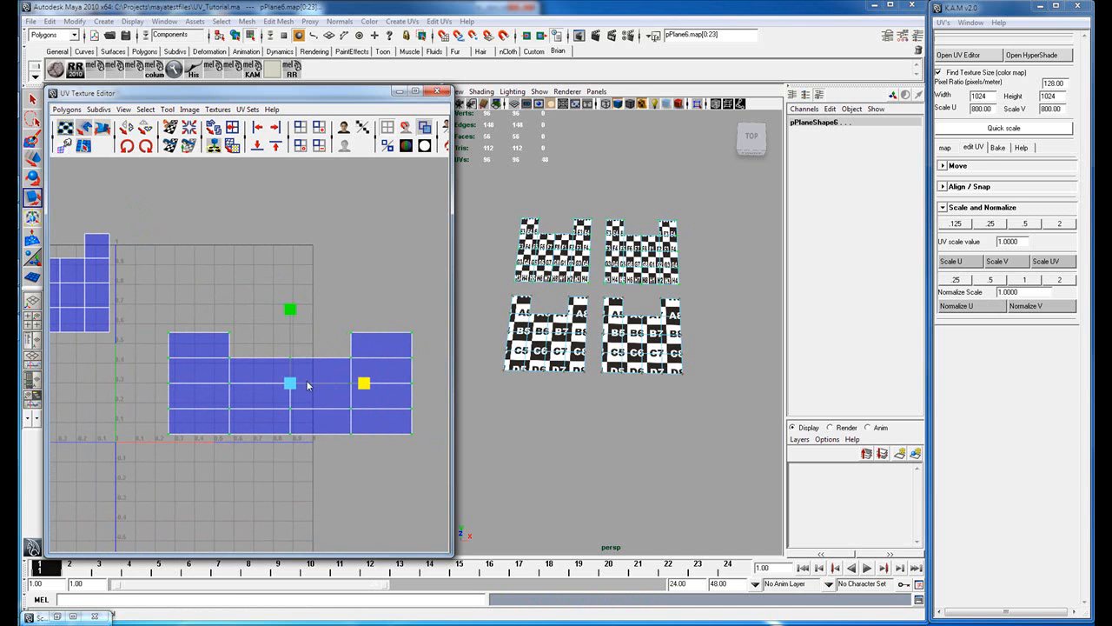
# Step: Run Normalize V on the stretched UV shells at the 1.0000 normalize scale
pyautogui.click(1026, 306)
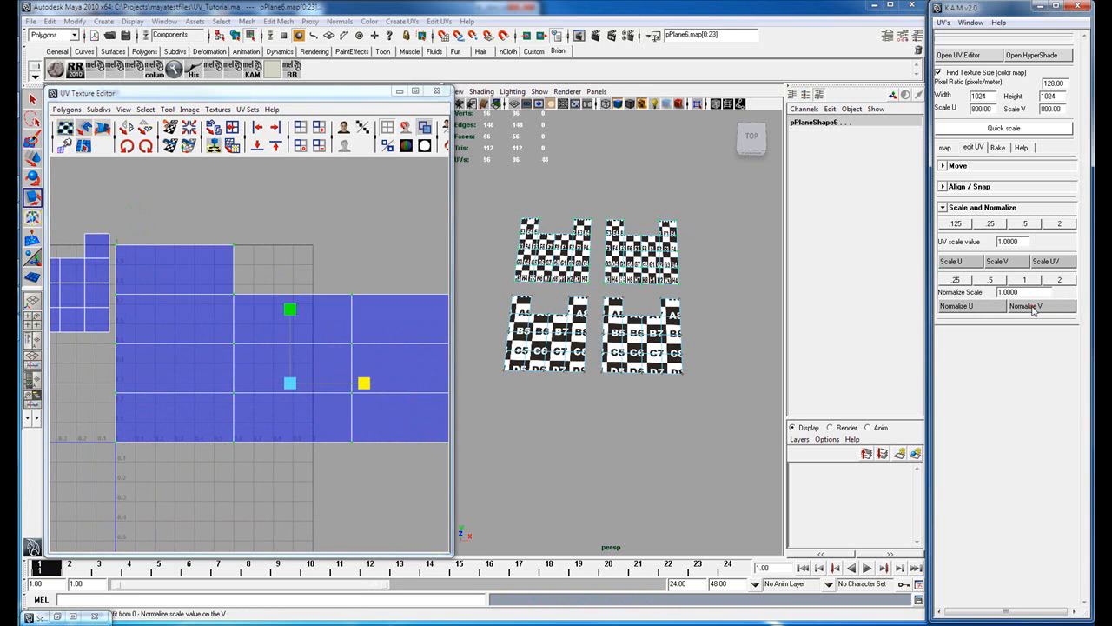
pyautogui.keyDown('alt'); pyautogui.moveTo(404, 343); pyautogui.dragTo(327, 343, button='right'); pyautogui.keyUp('alt')
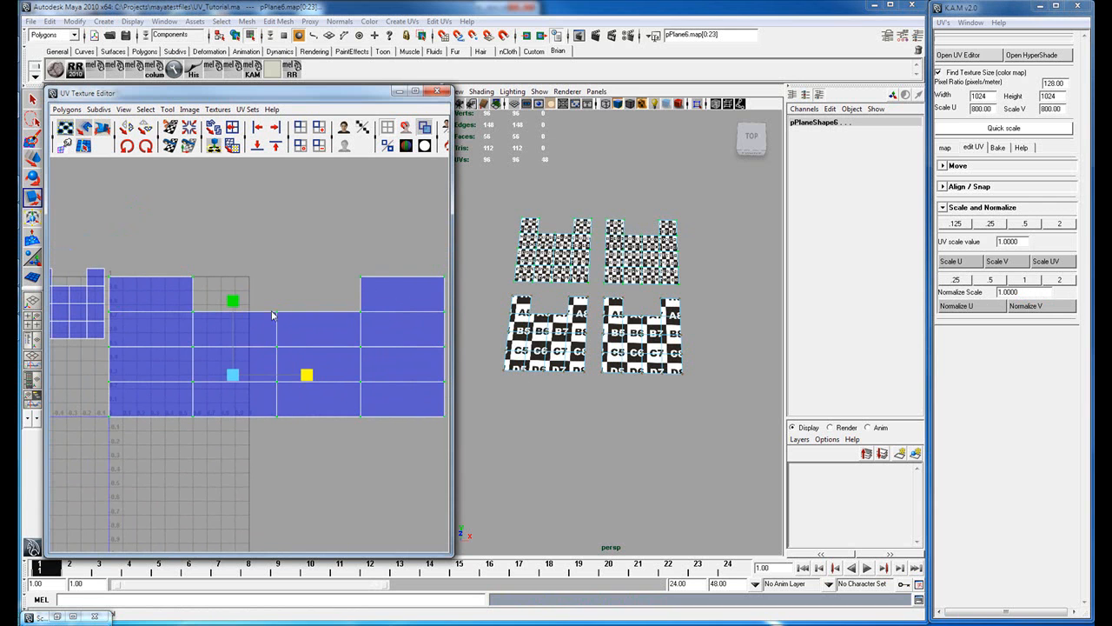
pyautogui.keyDown('alt'); pyautogui.moveTo(240, 342); pyautogui.dragTo(272, 333, button='middle'); pyautogui.keyUp('alt')
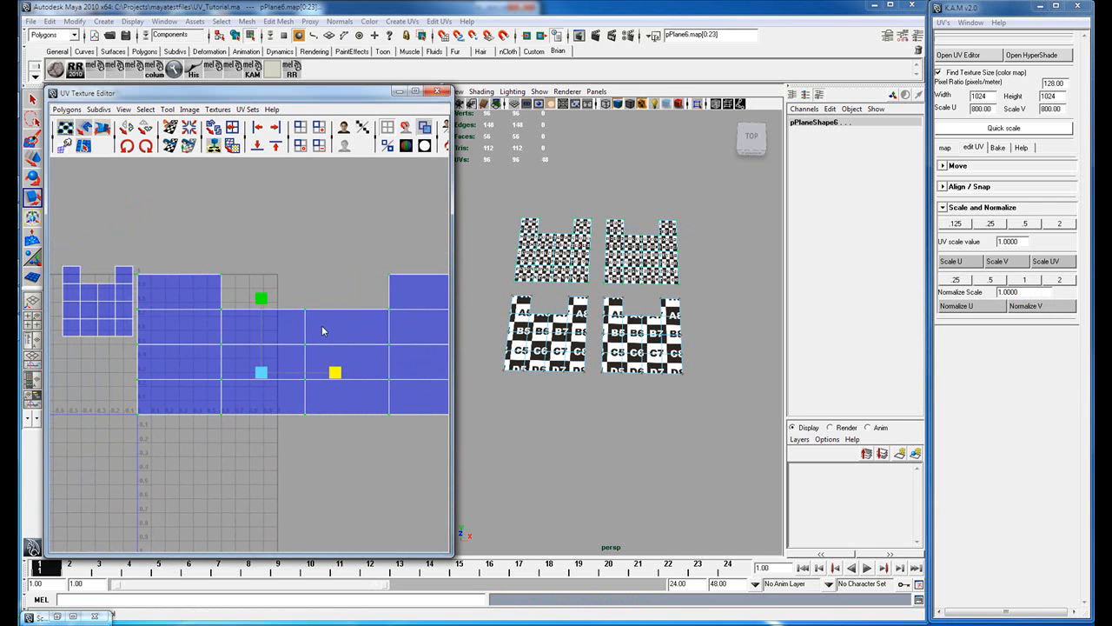
pyautogui.click(1034, 309)
# Step: Set the normalize scale to 2 and normalize the stretched UV shells in V
pyautogui.doubleClick(1010, 292)
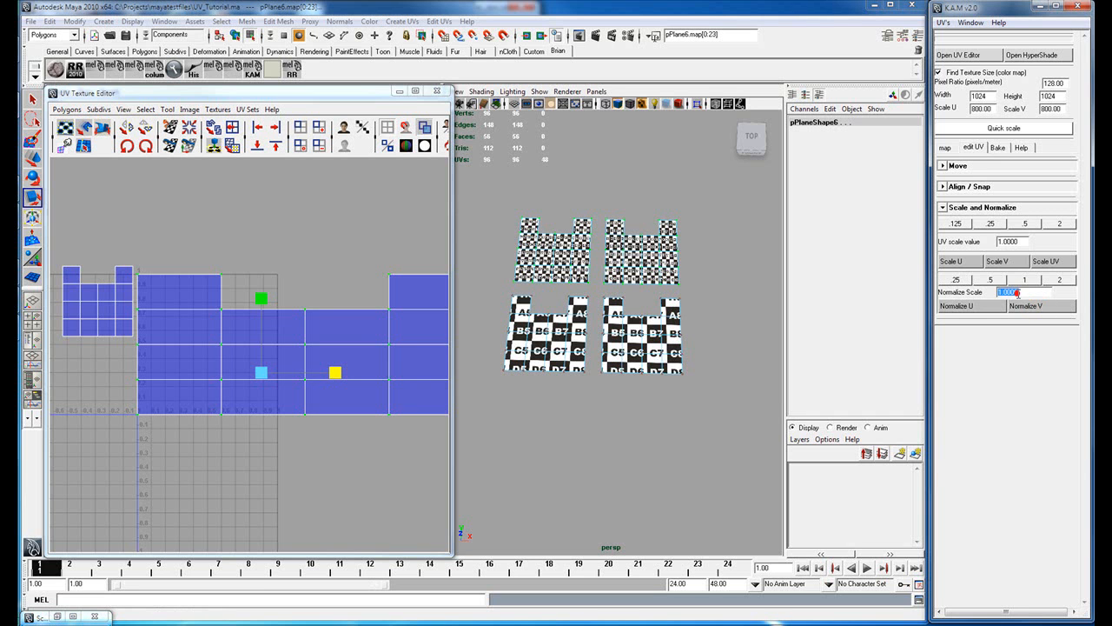
pyautogui.write('2')
pyautogui.click(1036, 310)
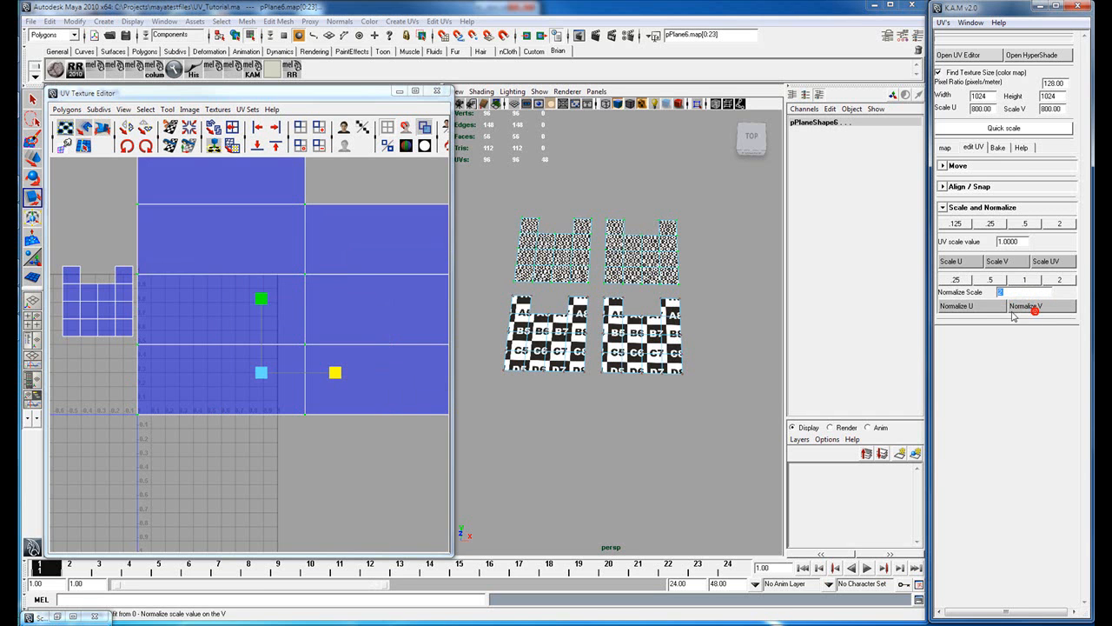
pyautogui.keyDown('alt'); pyautogui.moveTo(319, 279); pyautogui.dragTo(274, 329, button='middle'); pyautogui.keyUp('alt')
pyautogui.scroll(-2, 274, 331)
pyautogui.keyDown('alt'); pyautogui.moveTo(383, 319); pyautogui.dragTo(359, 324, button='middle'); pyautogui.keyUp('alt')
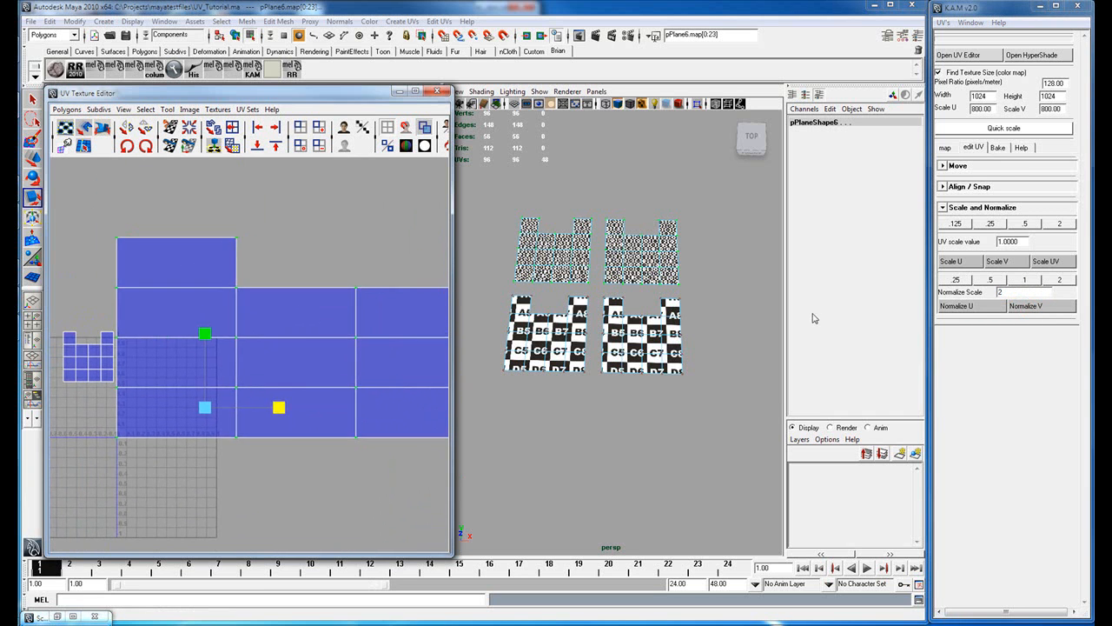
# Step: Set the normalize scale to 0.5000 using the preset value and run Normalize V on the shells
pyautogui.click(989, 279)
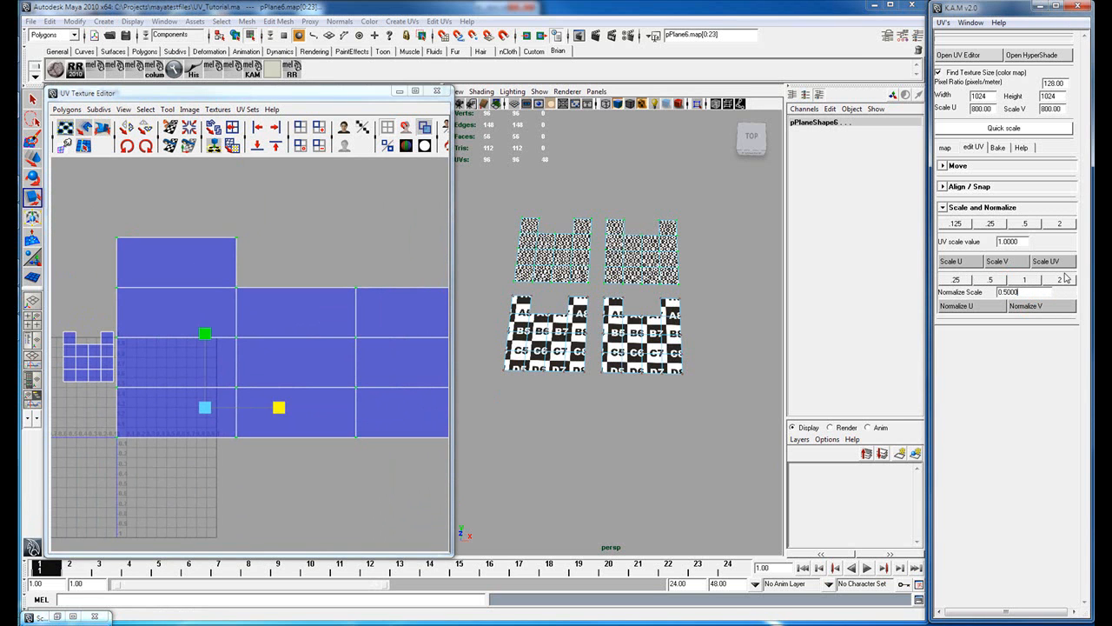
pyautogui.click(1031, 306)
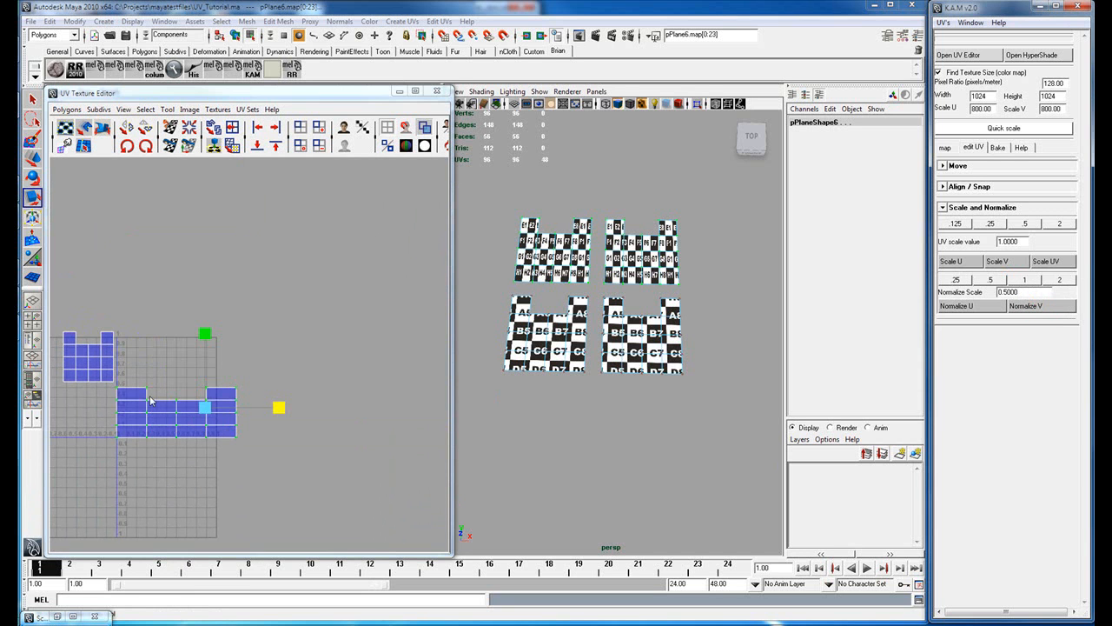
pyautogui.keyDown('alt'); pyautogui.moveTo(166, 398); pyautogui.dragTo(248, 368, button='middle'); pyautogui.keyUp('alt')
pyautogui.scroll(6, 248, 368)
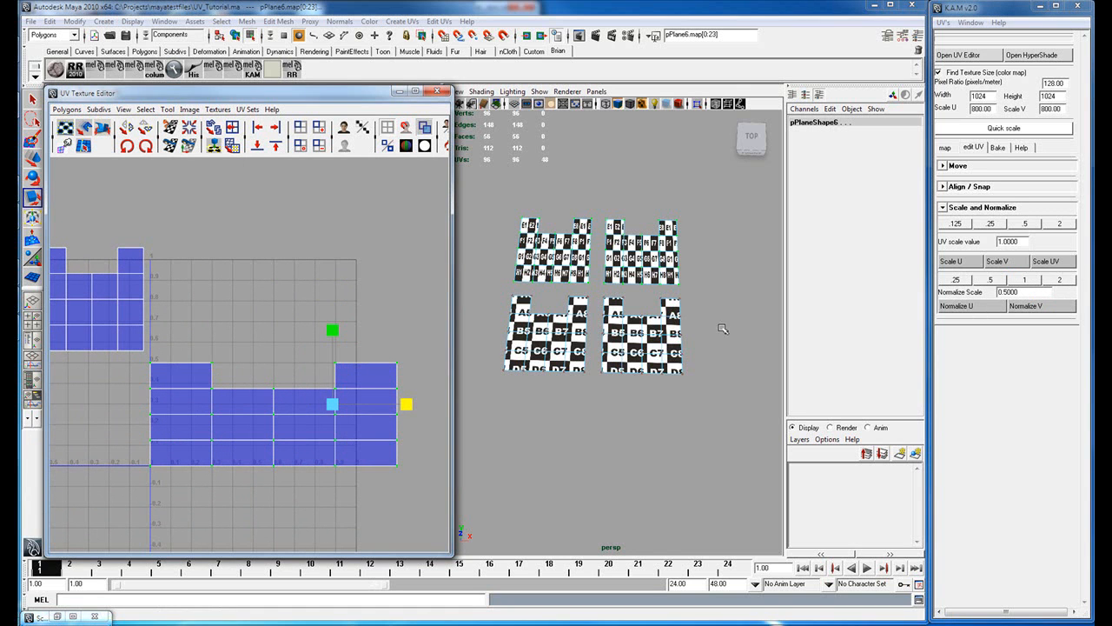
# Step: Run Normalize U on the selected UV shells at the 0.5000 normalize scale
pyautogui.click(975, 307)
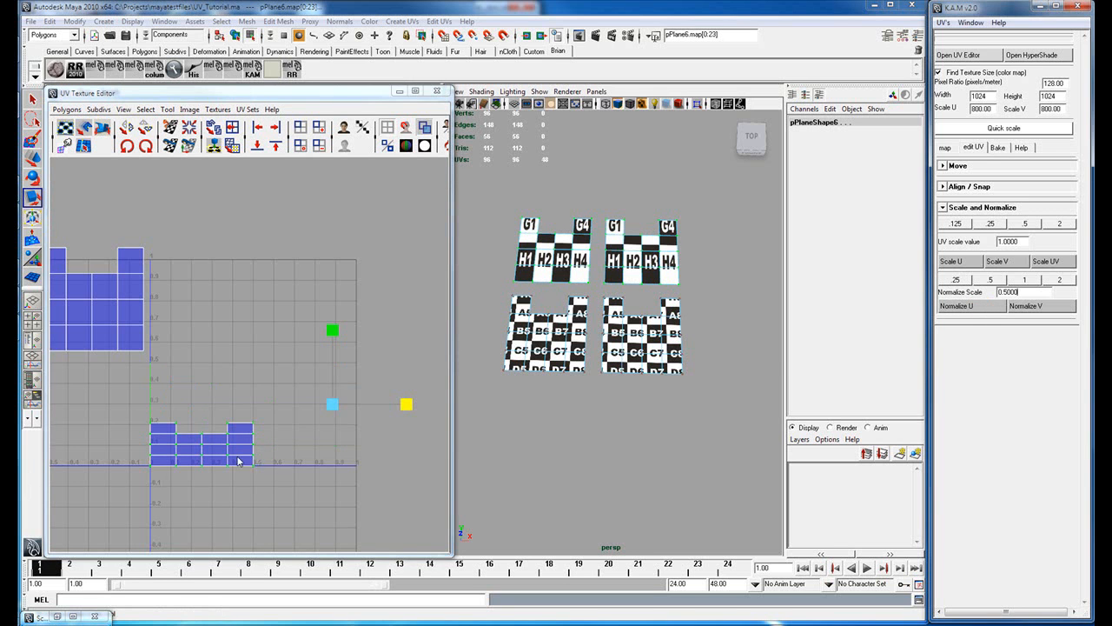
pyautogui.scroll(5, 287, 444)
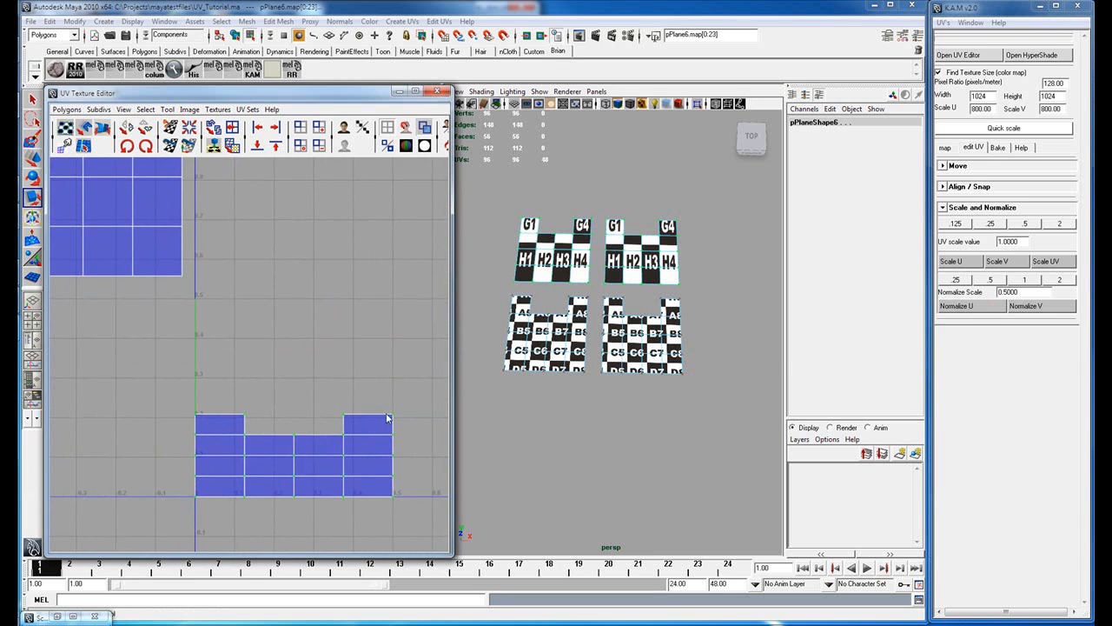
pyautogui.scroll(-5, 388, 423)
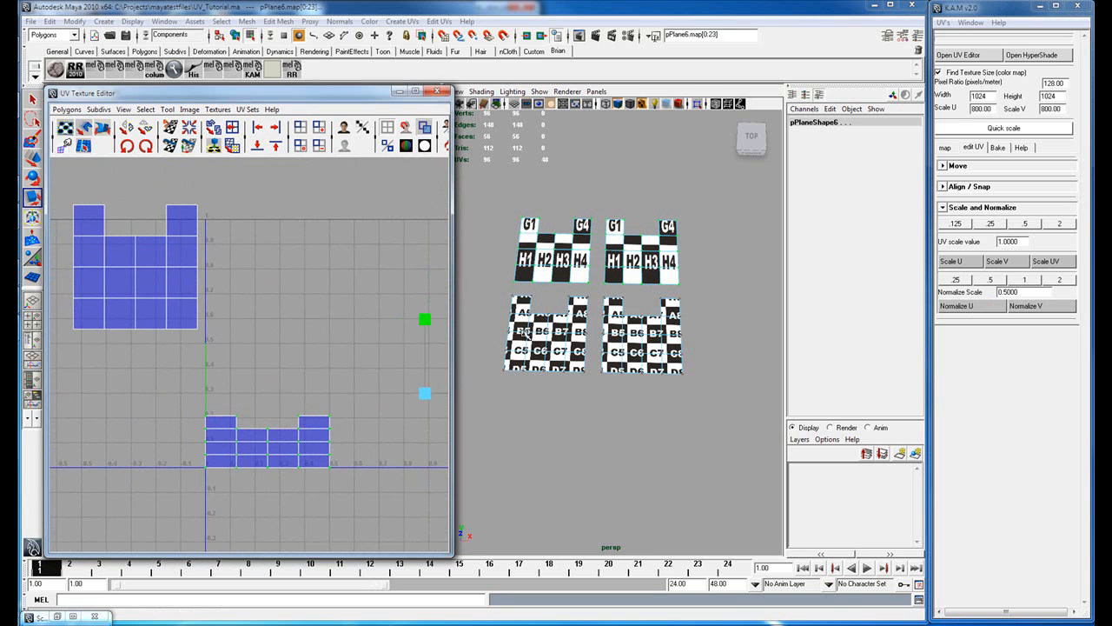
pyautogui.scroll(-2, 378, 336)
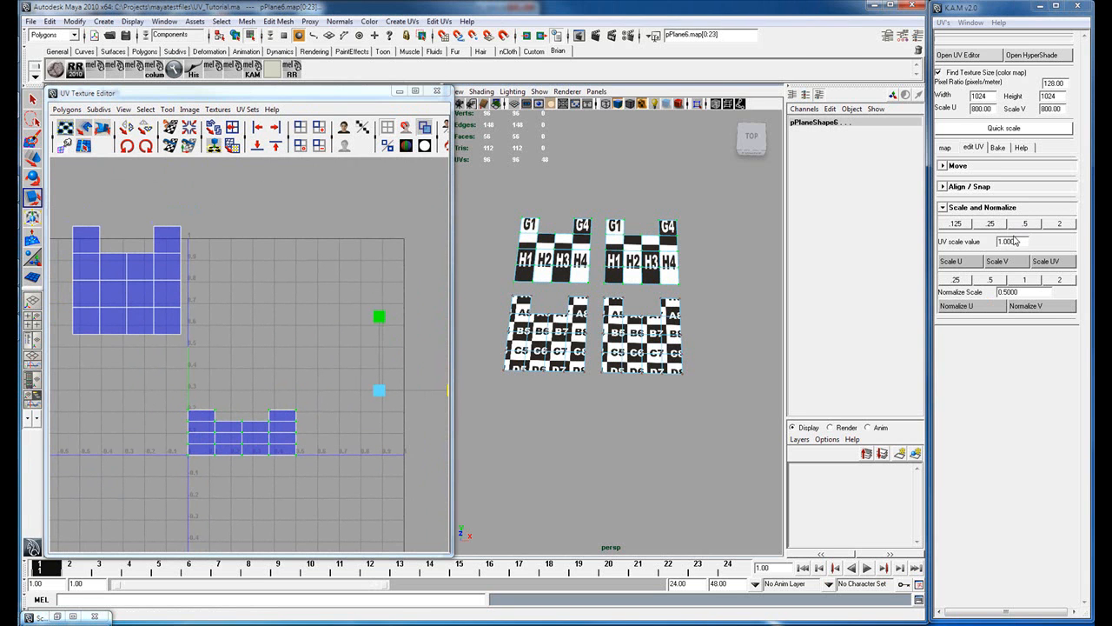
# Step: Set the UV scale value to 2 and scale the selected shells in UV and again in V, undoing the surplus V scaling
pyautogui.click(1059, 223)
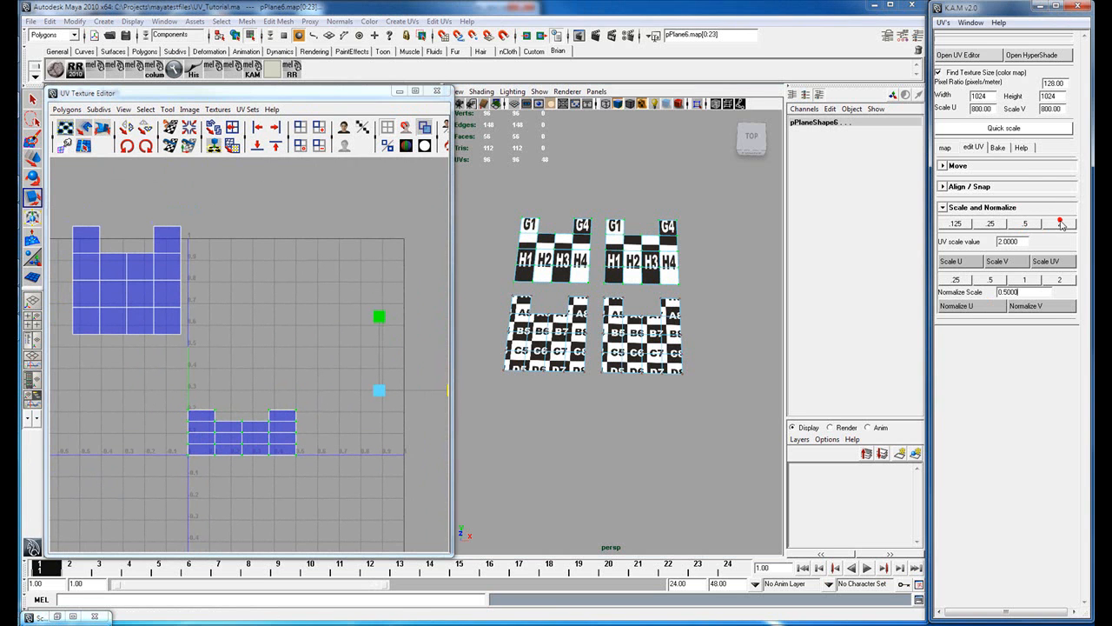
pyautogui.click(1047, 264)
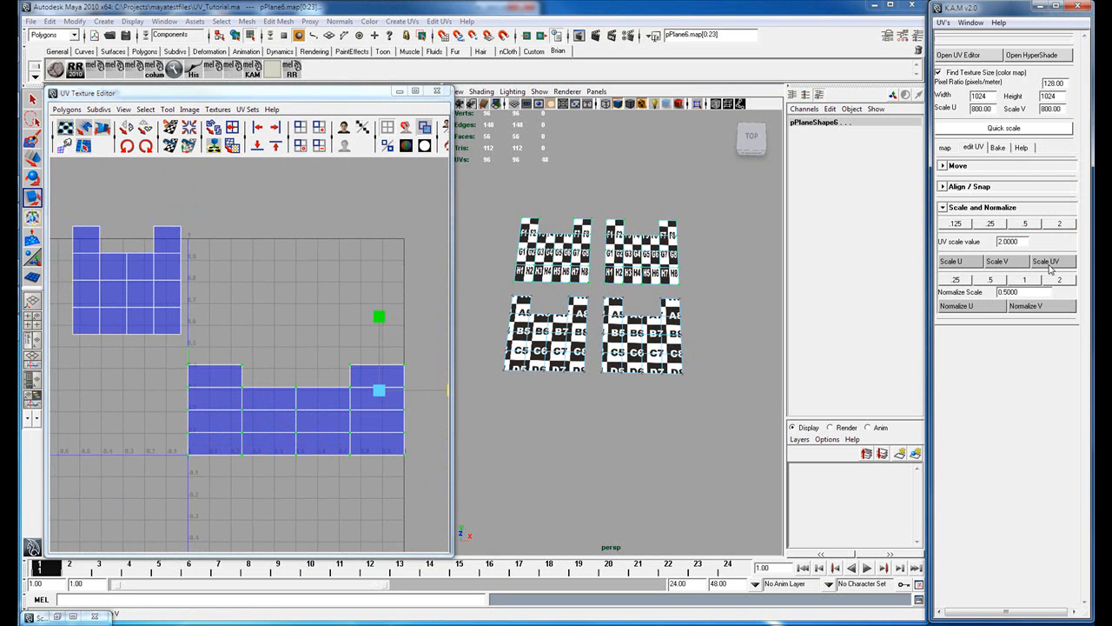
pyautogui.click(1007, 264)
pyautogui.click(1007, 264)
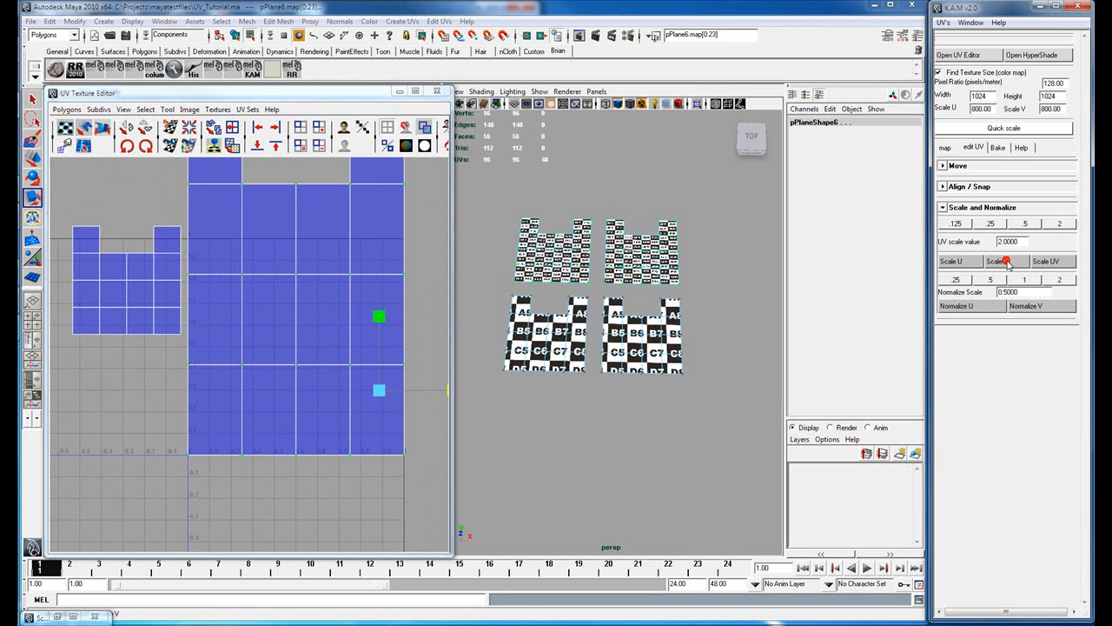
pyautogui.hotkey('ctrl', 'z')
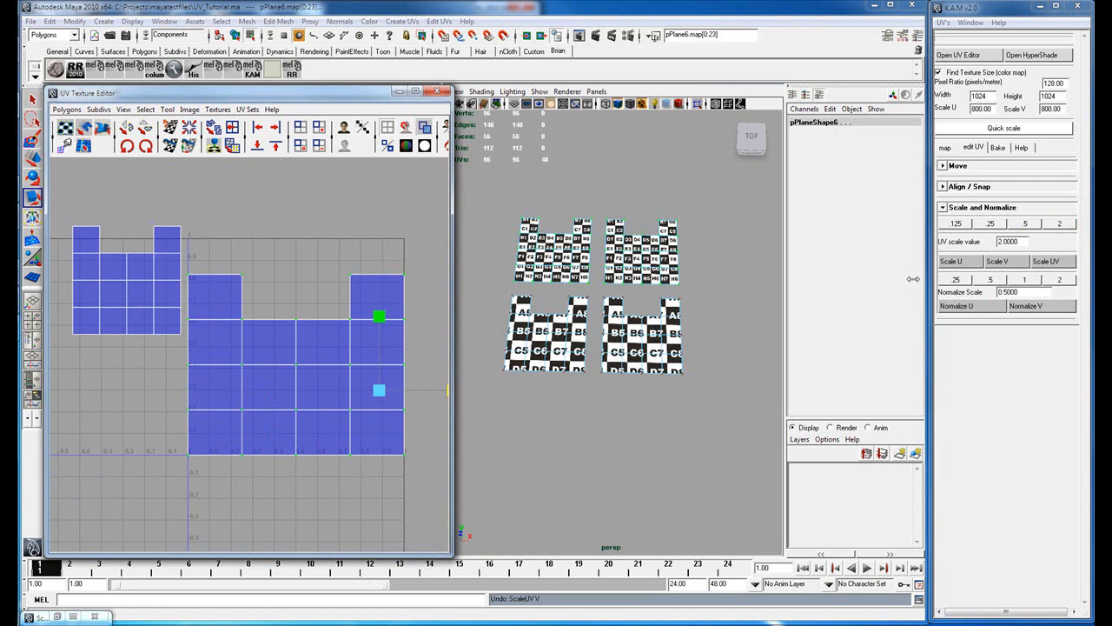
# Step: Scale the selected UV shells in U only by the value of 2
pyautogui.click(962, 263)
pyautogui.keyDown('alt'); pyautogui.moveTo(319, 358); pyautogui.dragTo(238, 359, button='middle'); pyautogui.keyUp('alt')
pyautogui.scroll(-3, 239, 359)
# Step: Set the UV scale value to .34 and scale the selected UV shells in U
pyautogui.click(1013, 242)
pyautogui.doubleClick(1013, 242)
pyautogui.write('.34')
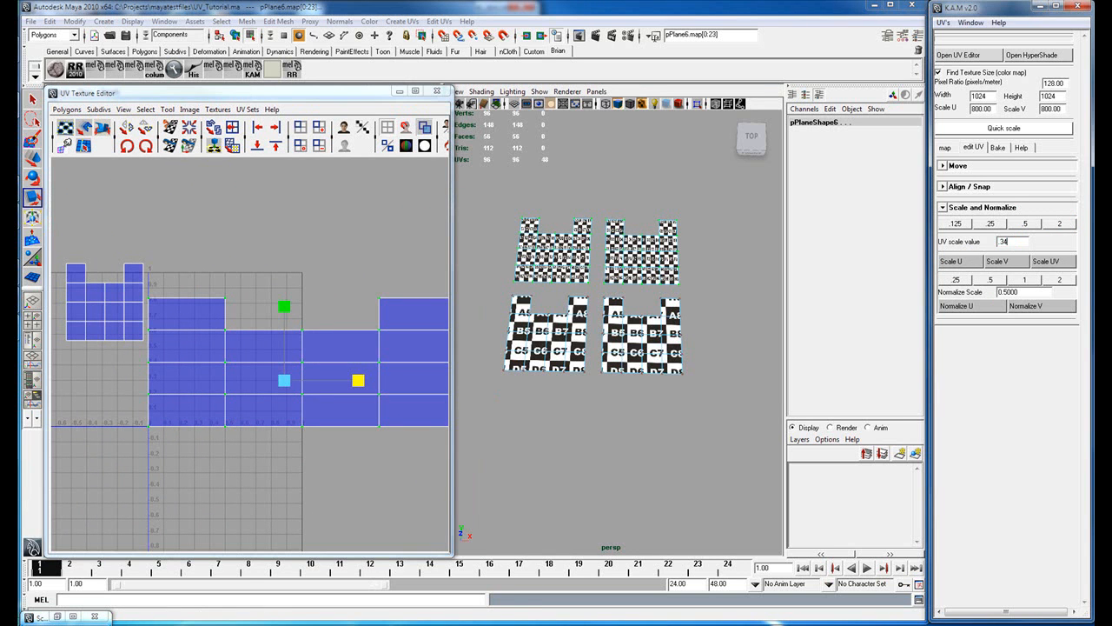
pyautogui.press('Return')
pyautogui.click(961, 263)
pyautogui.keyDown('alt'); pyautogui.moveTo(180, 362); pyautogui.dragTo(227, 360, button='middle'); pyautogui.keyUp('alt')
pyautogui.keyDown('alt'); pyautogui.moveTo(229, 360); pyautogui.dragTo(251, 359, button='right'); pyautogui.keyUp('alt')
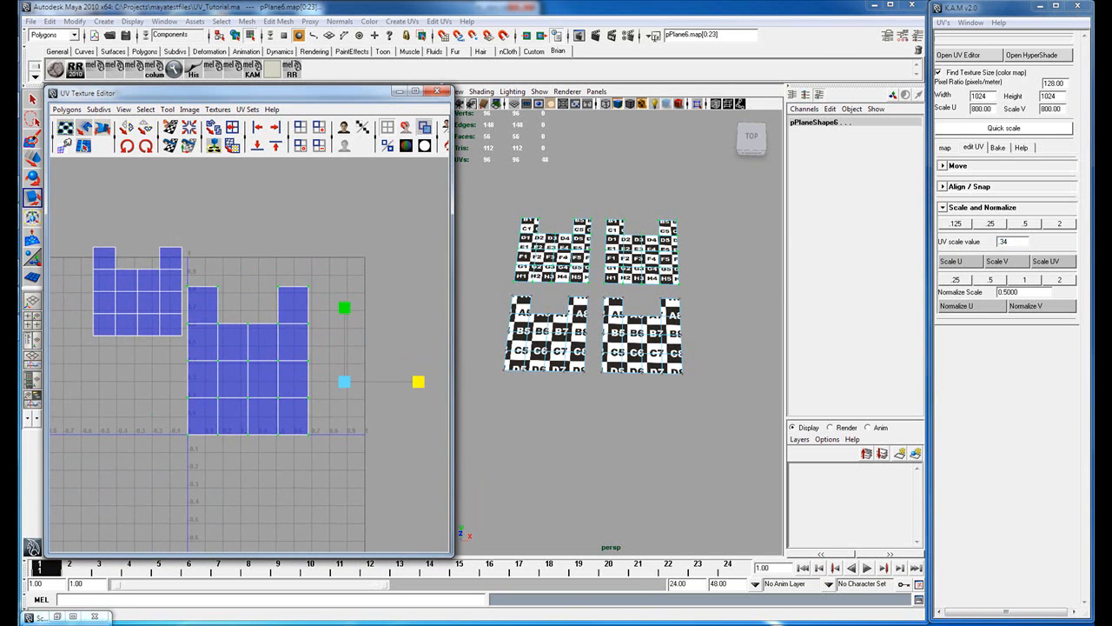